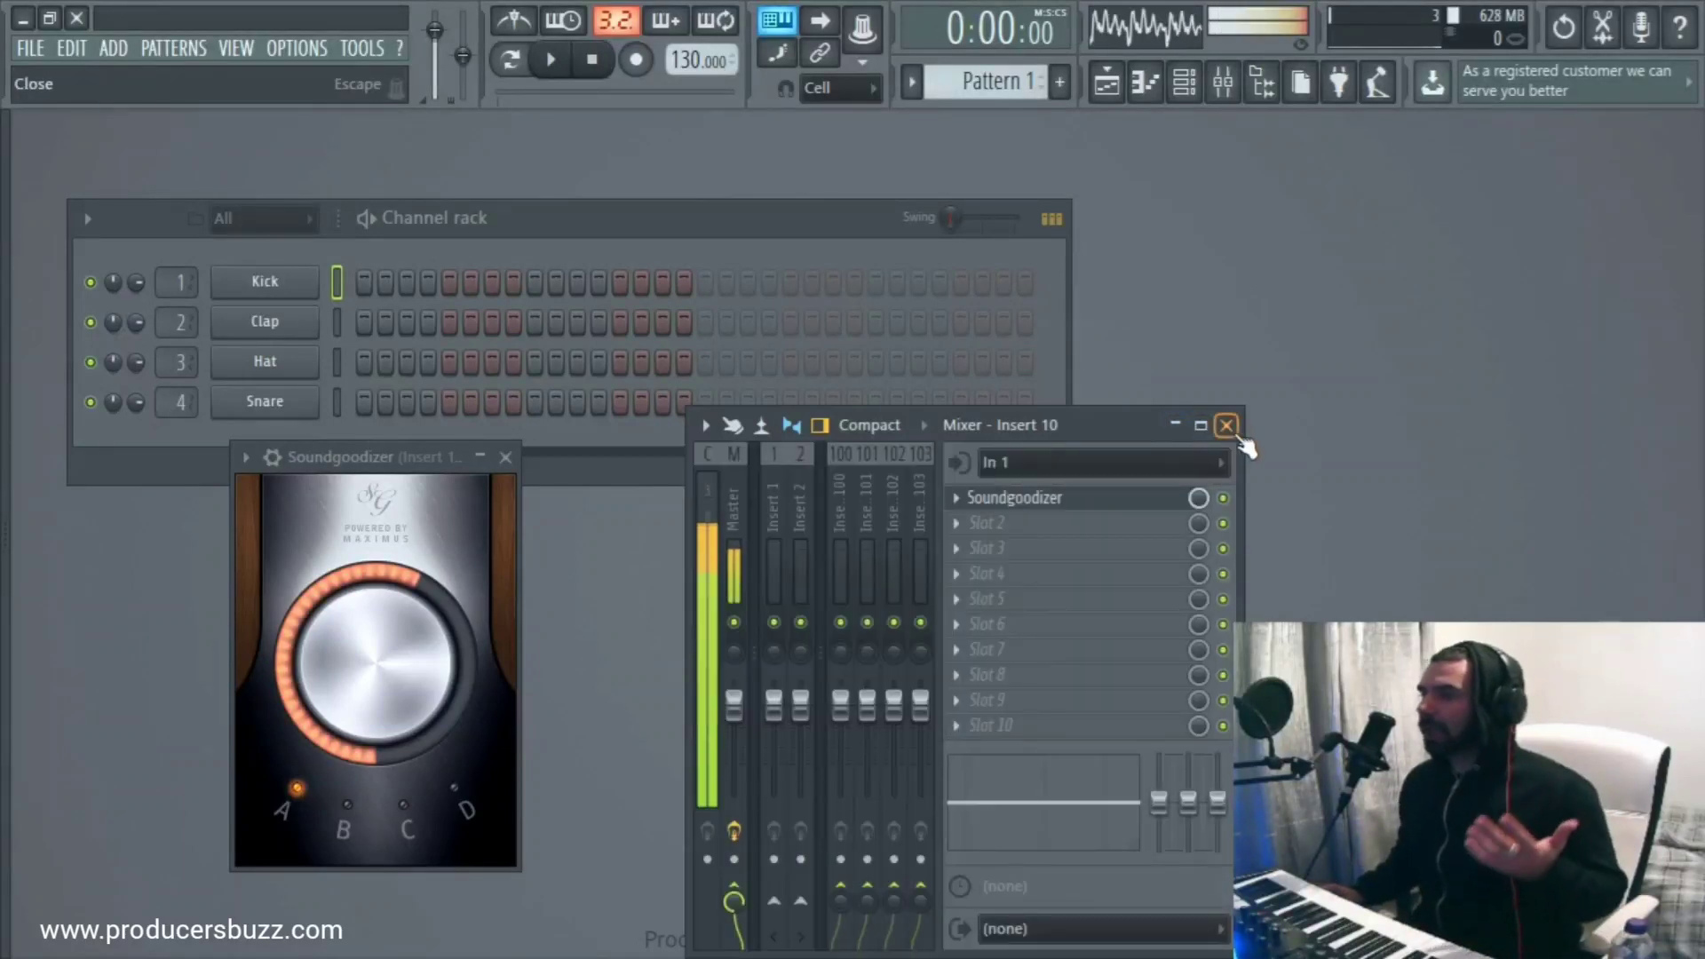
Step: Close the Mixer and Soundgoodizer windows and shift the Channel rack to the right
click(1226, 426)
click(505, 456)
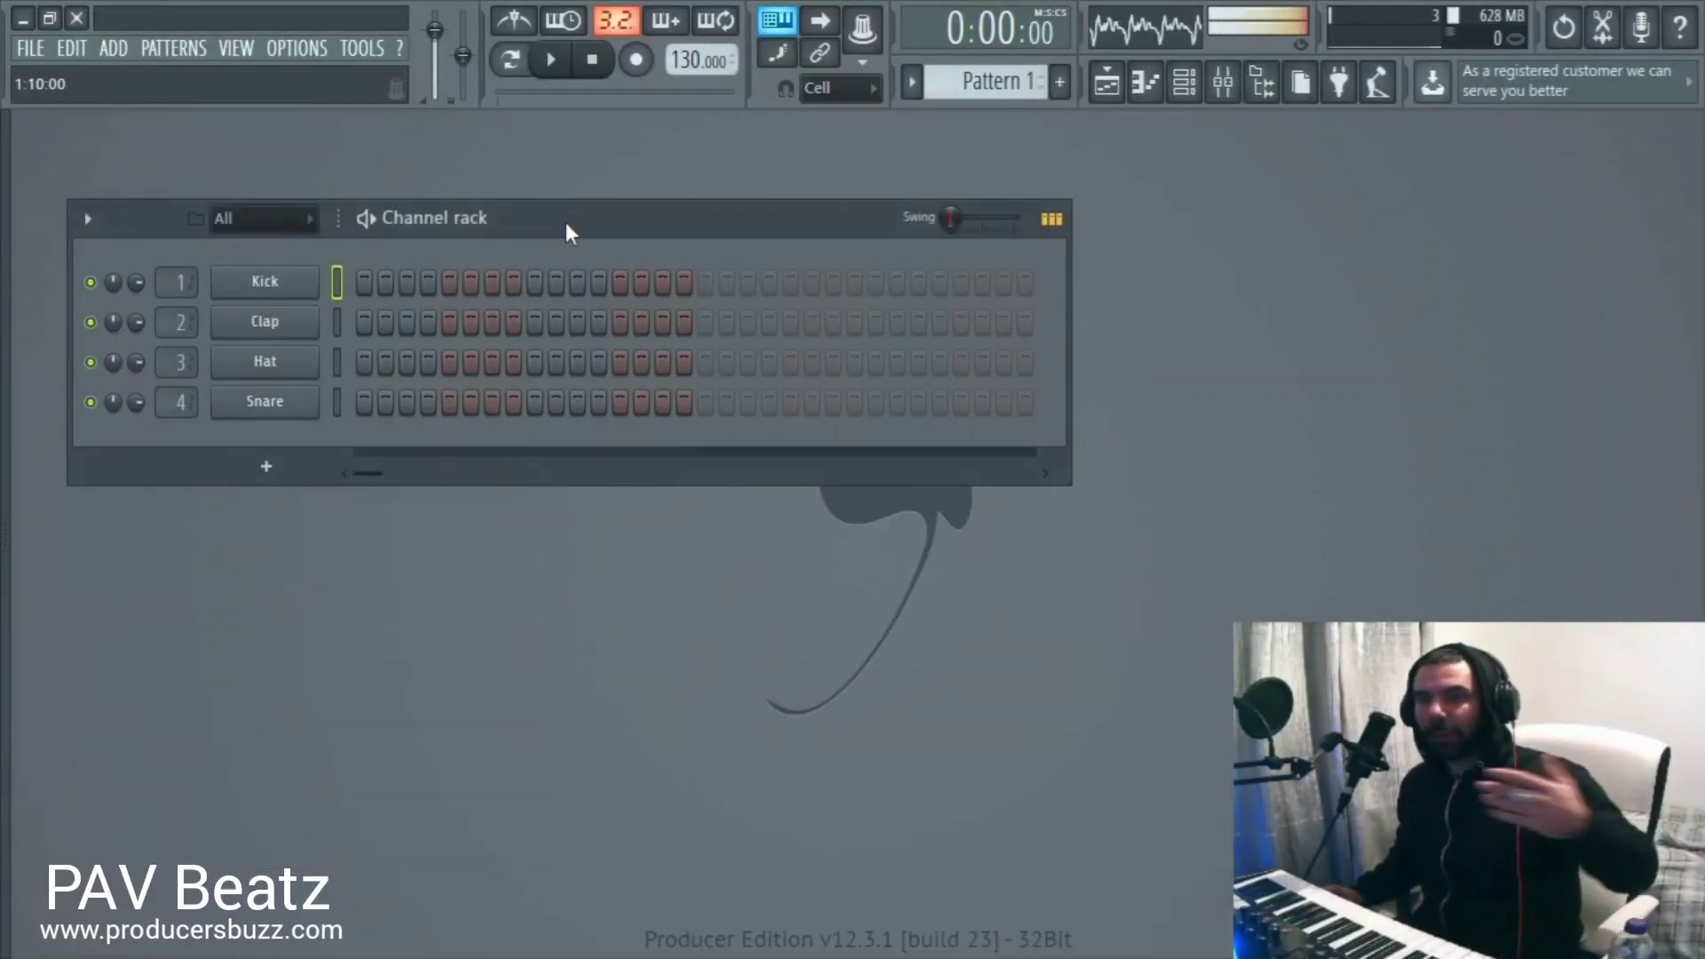
drag(568, 232, 739, 217)
Step: Switch to Pattern 2 and settle the Channel rack into its final position
key(F4)
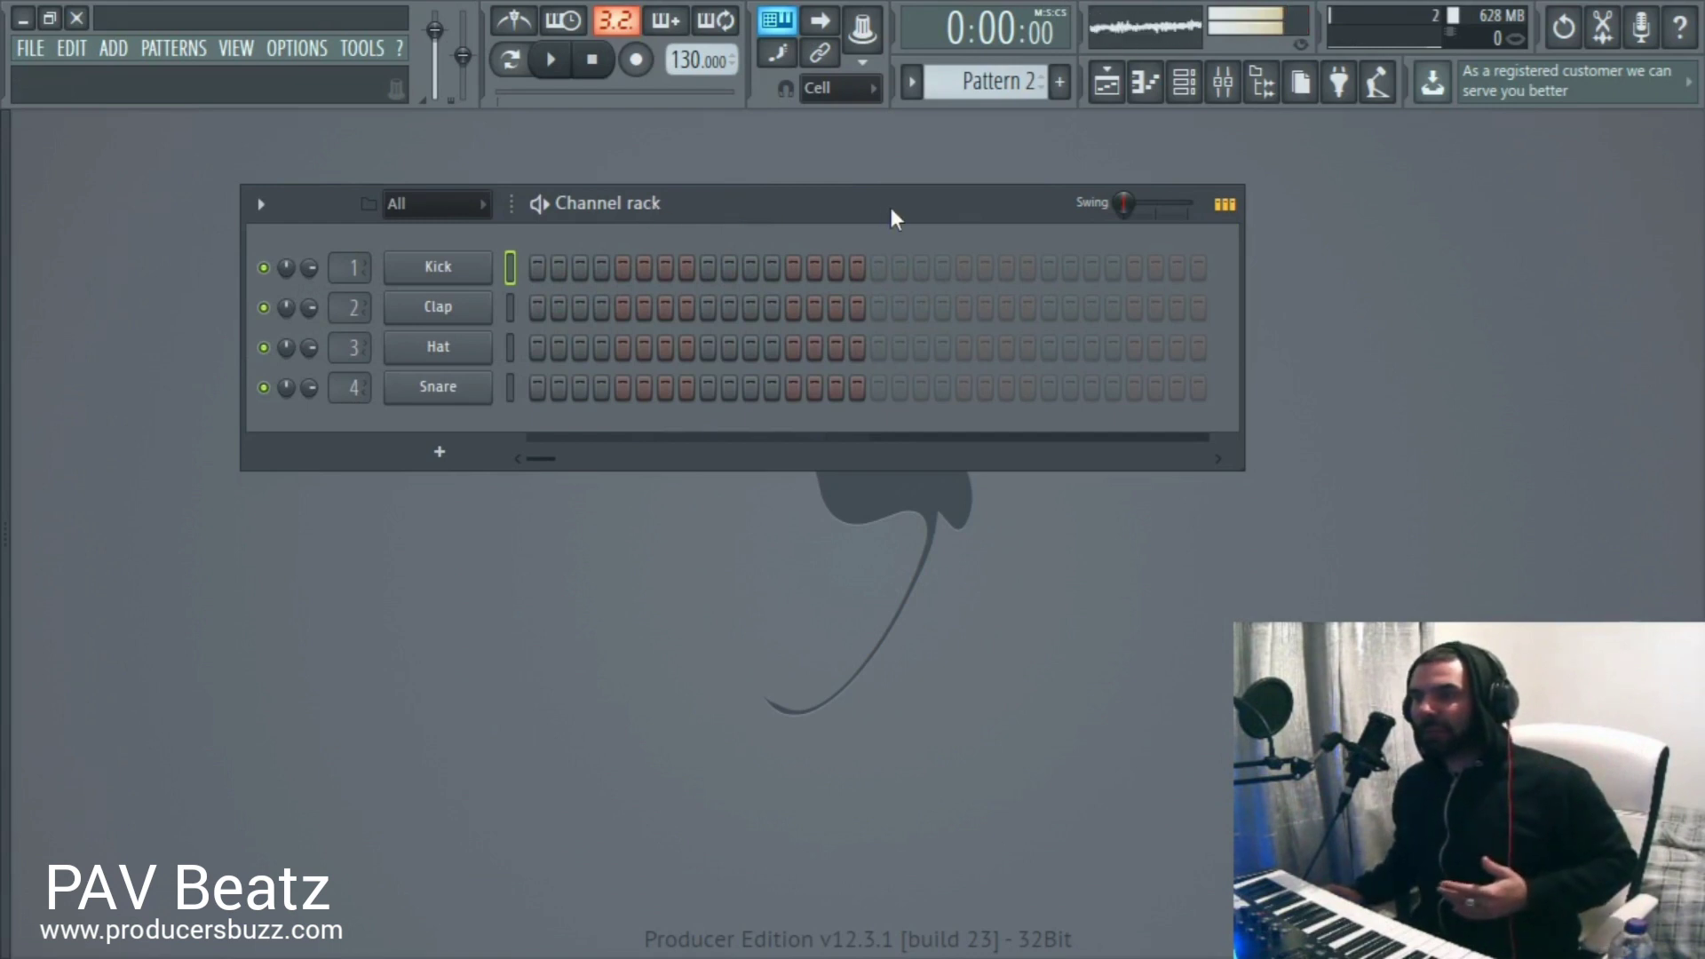
drag(891, 211, 775, 257)
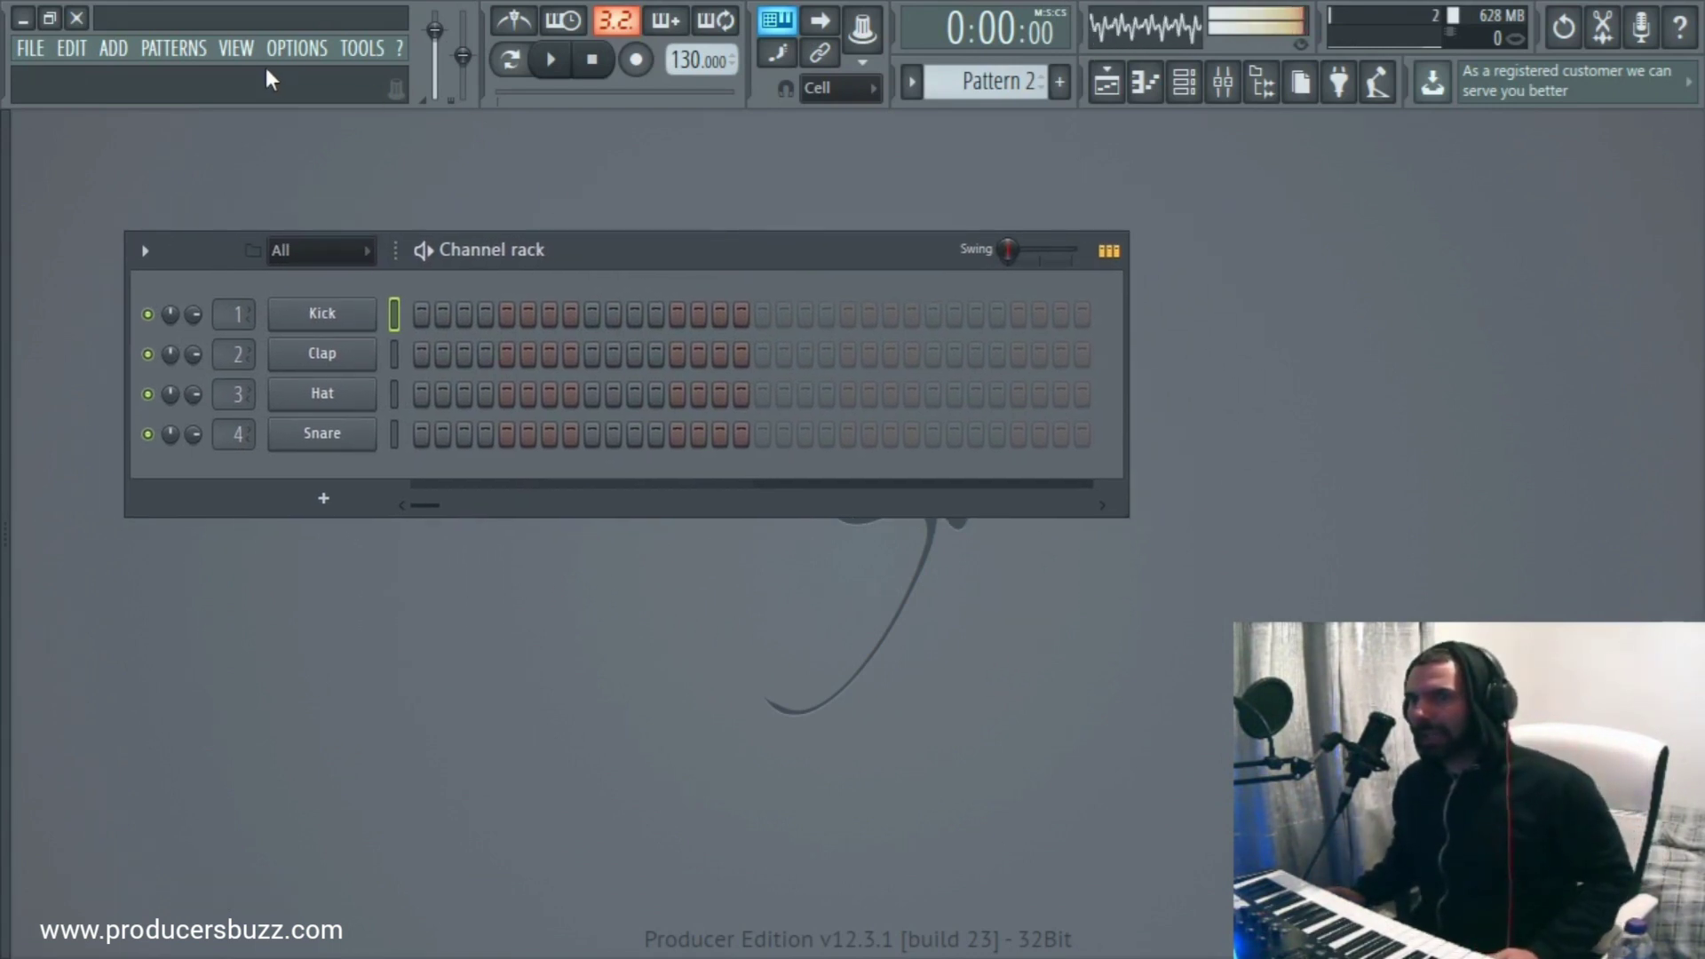
drag(643, 249, 610, 178)
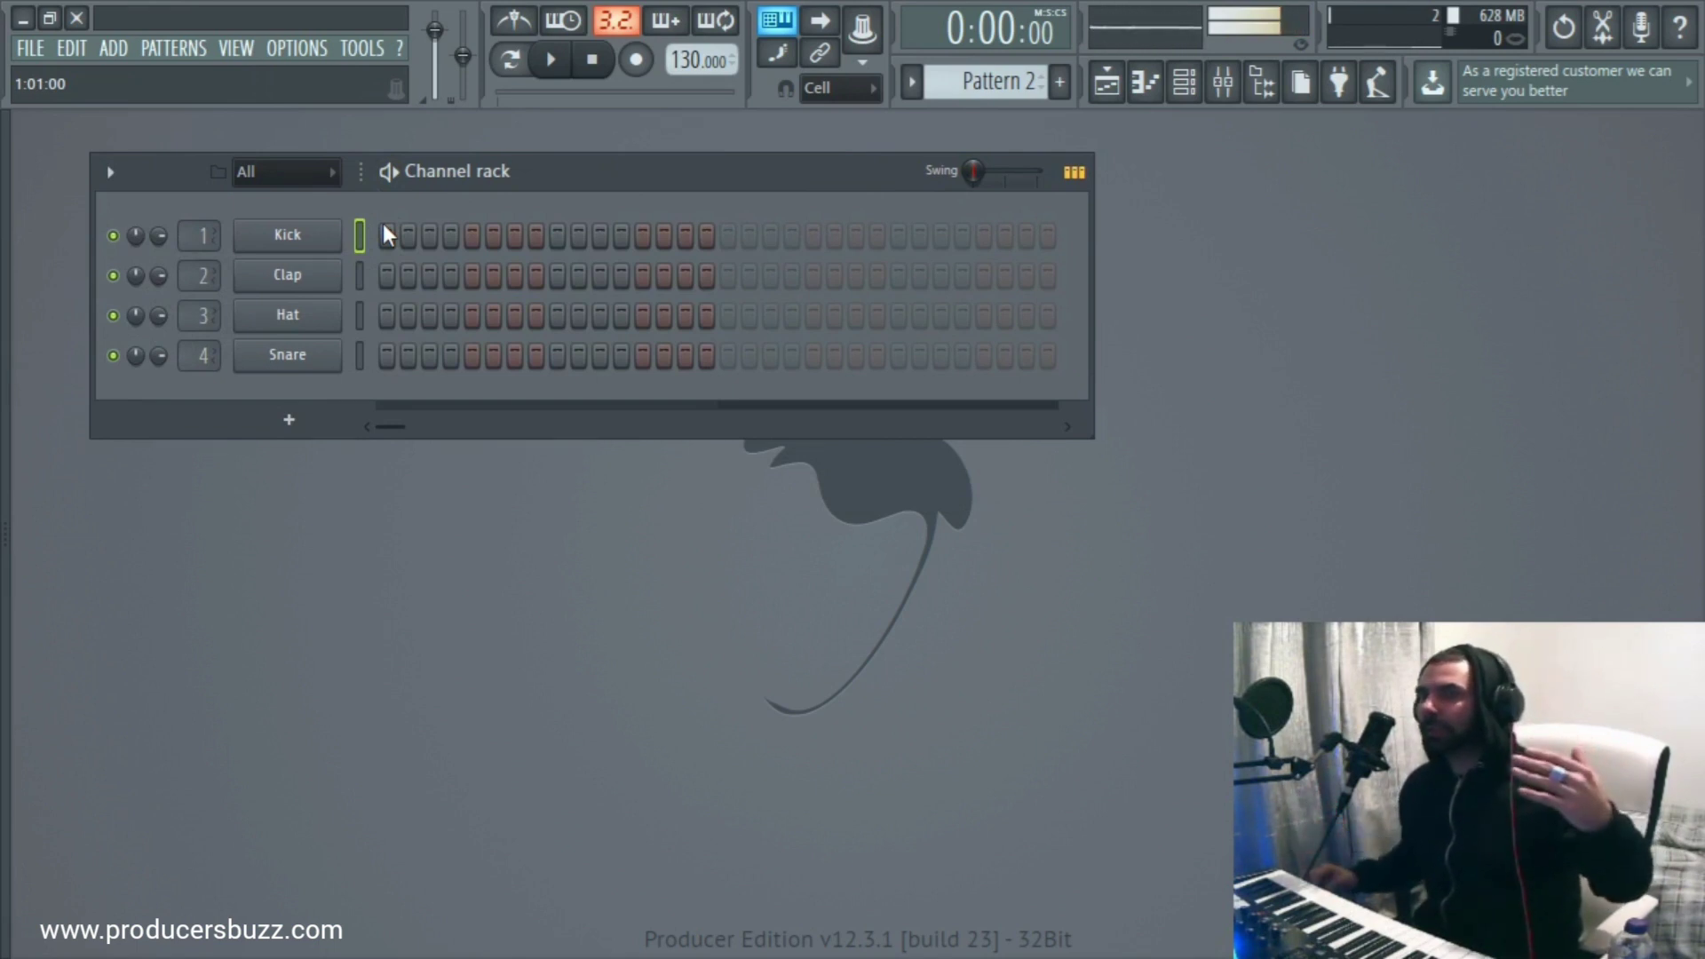
mouse_move(512, 175)
mouse_down()
mouse_move(521, 188)
mouse_move(513, 173)
mouse_up()
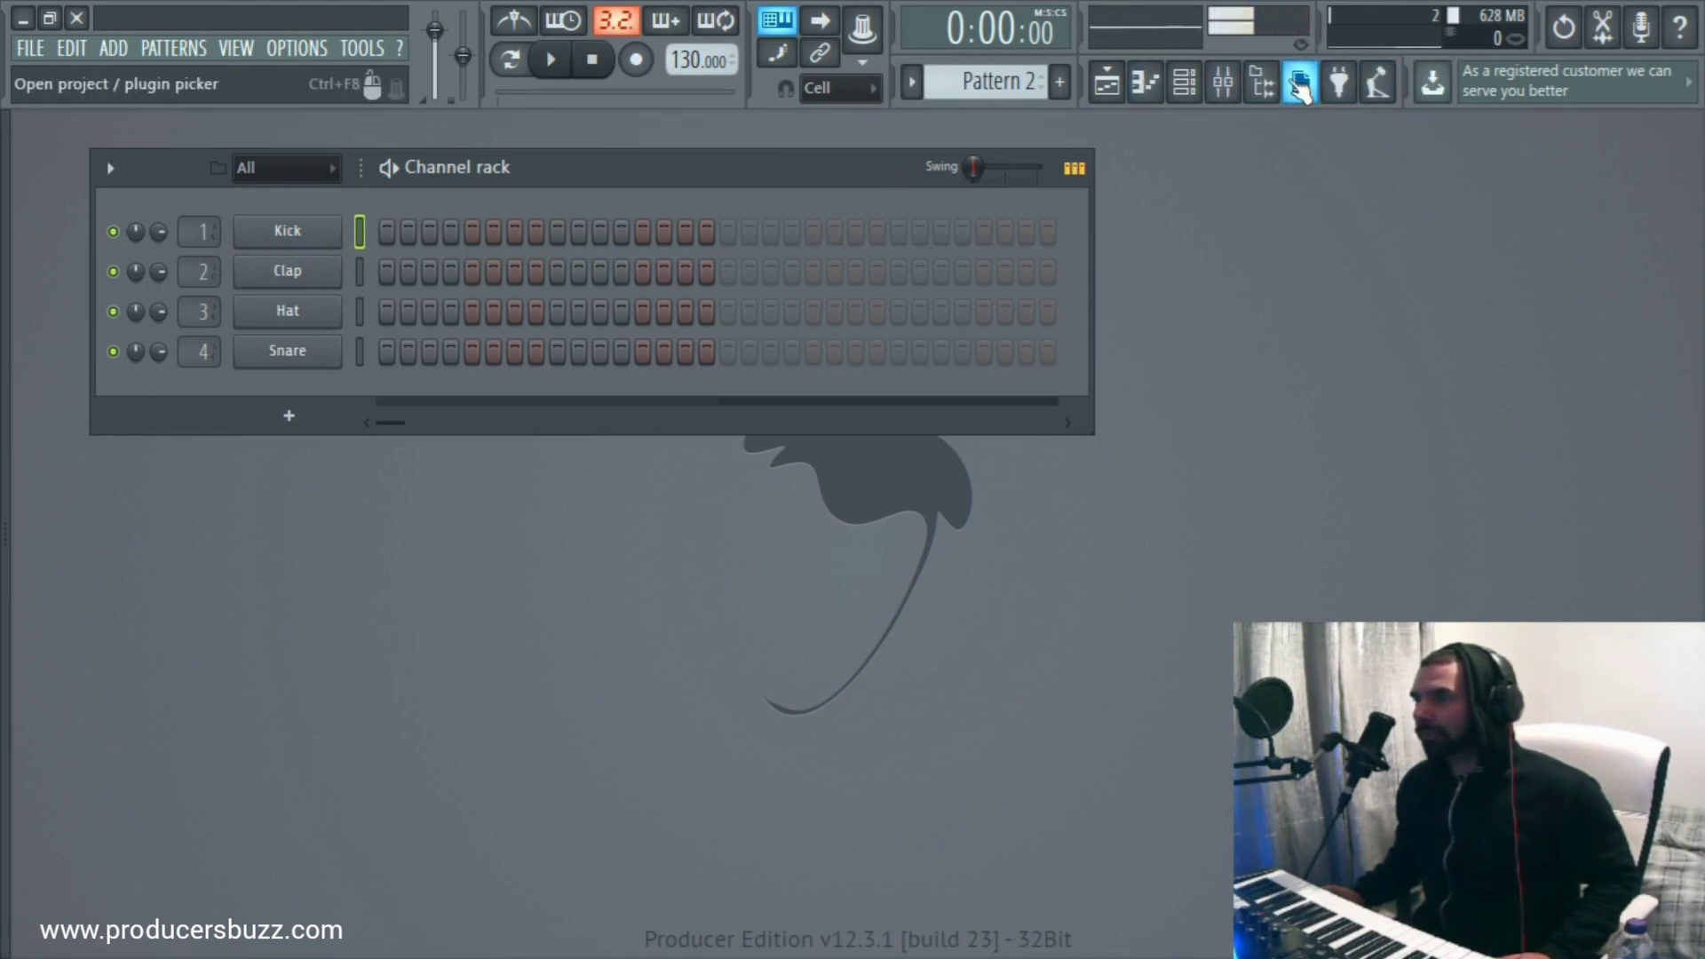
Step: Bring up the Mixer, enlarge it to fill the workspace, and select Insert 12
click(1222, 81)
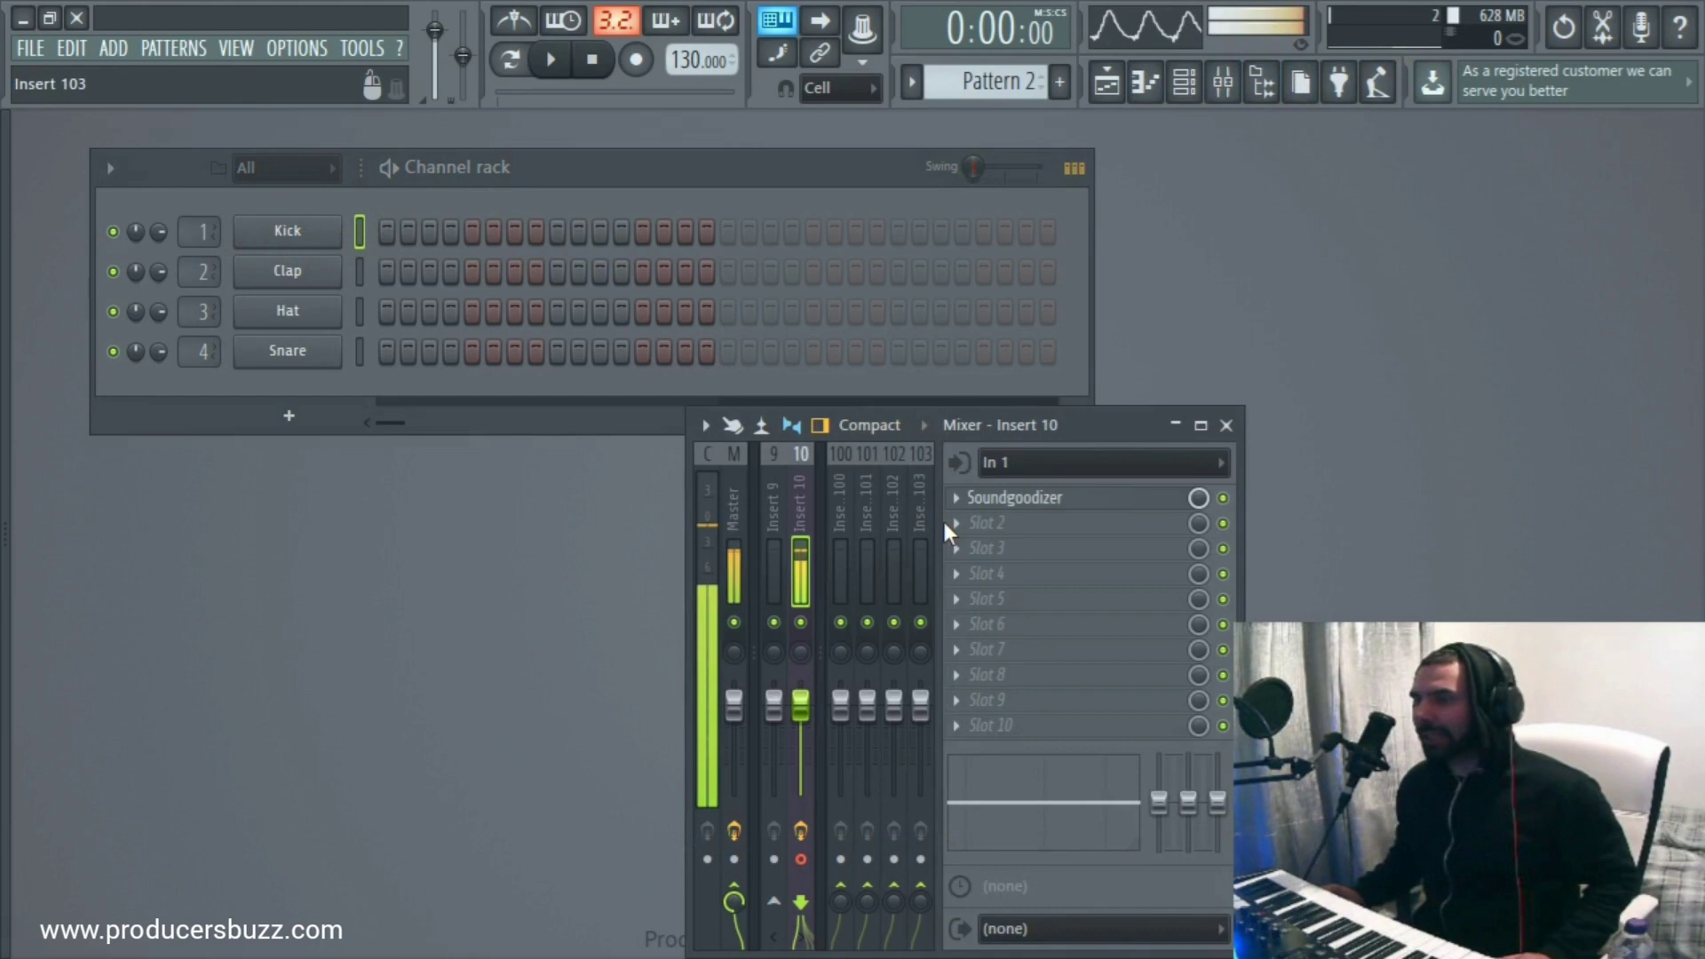
click(954, 523)
click(835, 492)
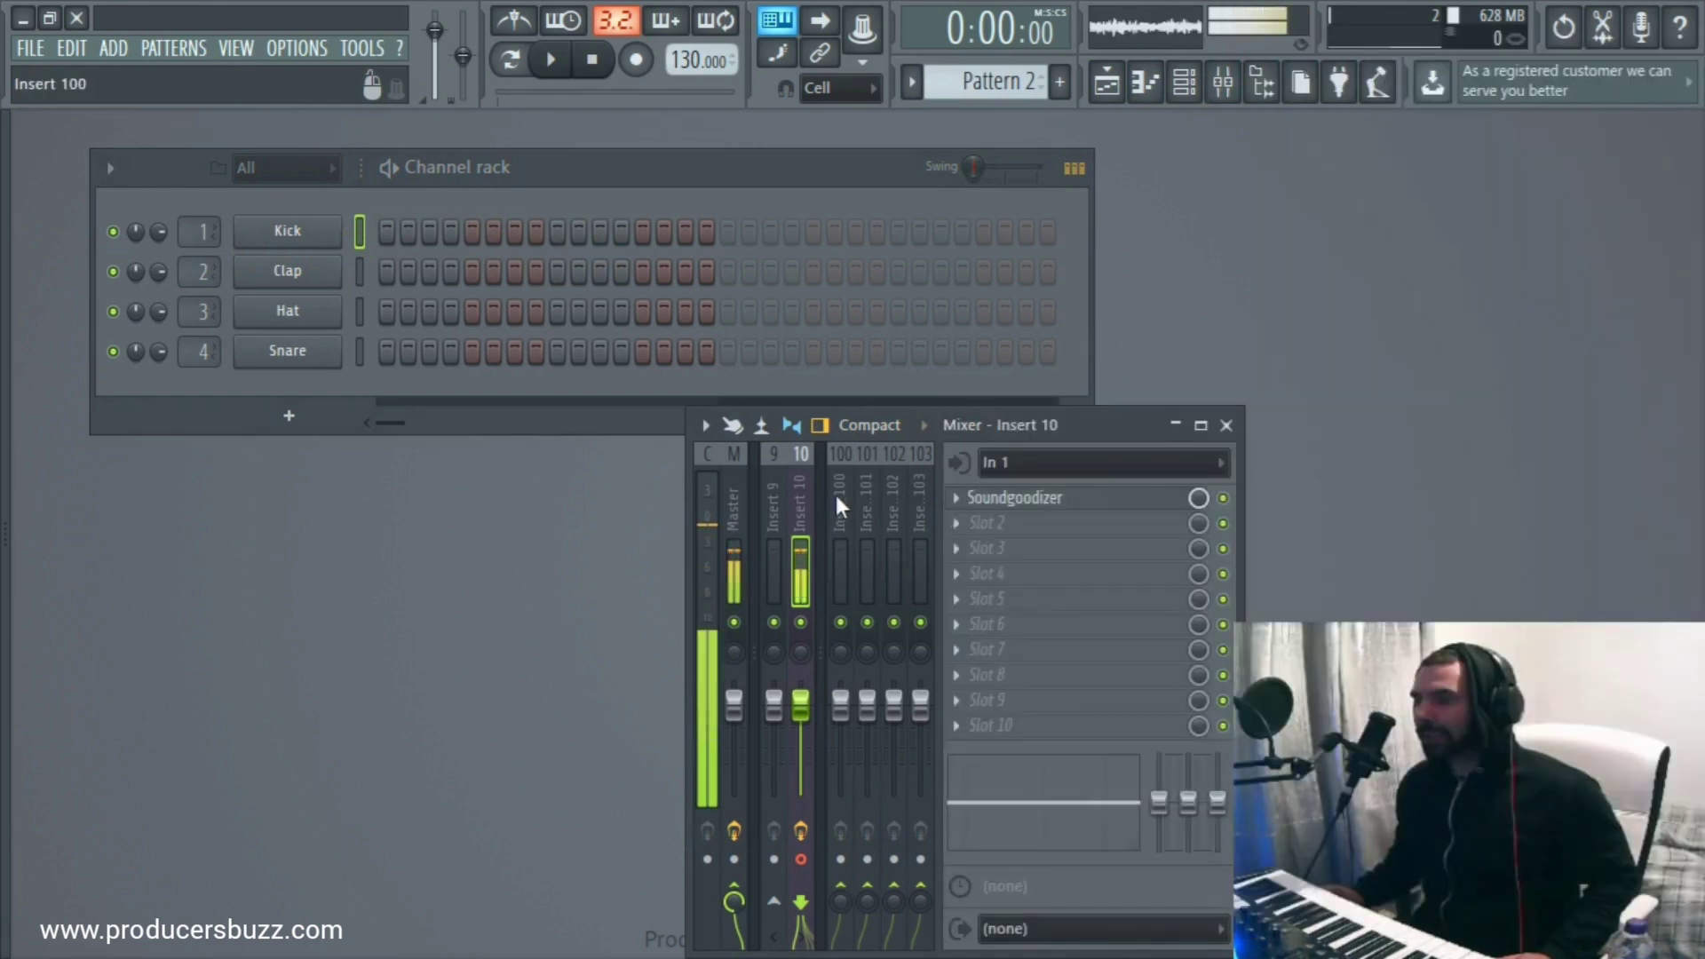
double_click(951, 427)
click(165, 204)
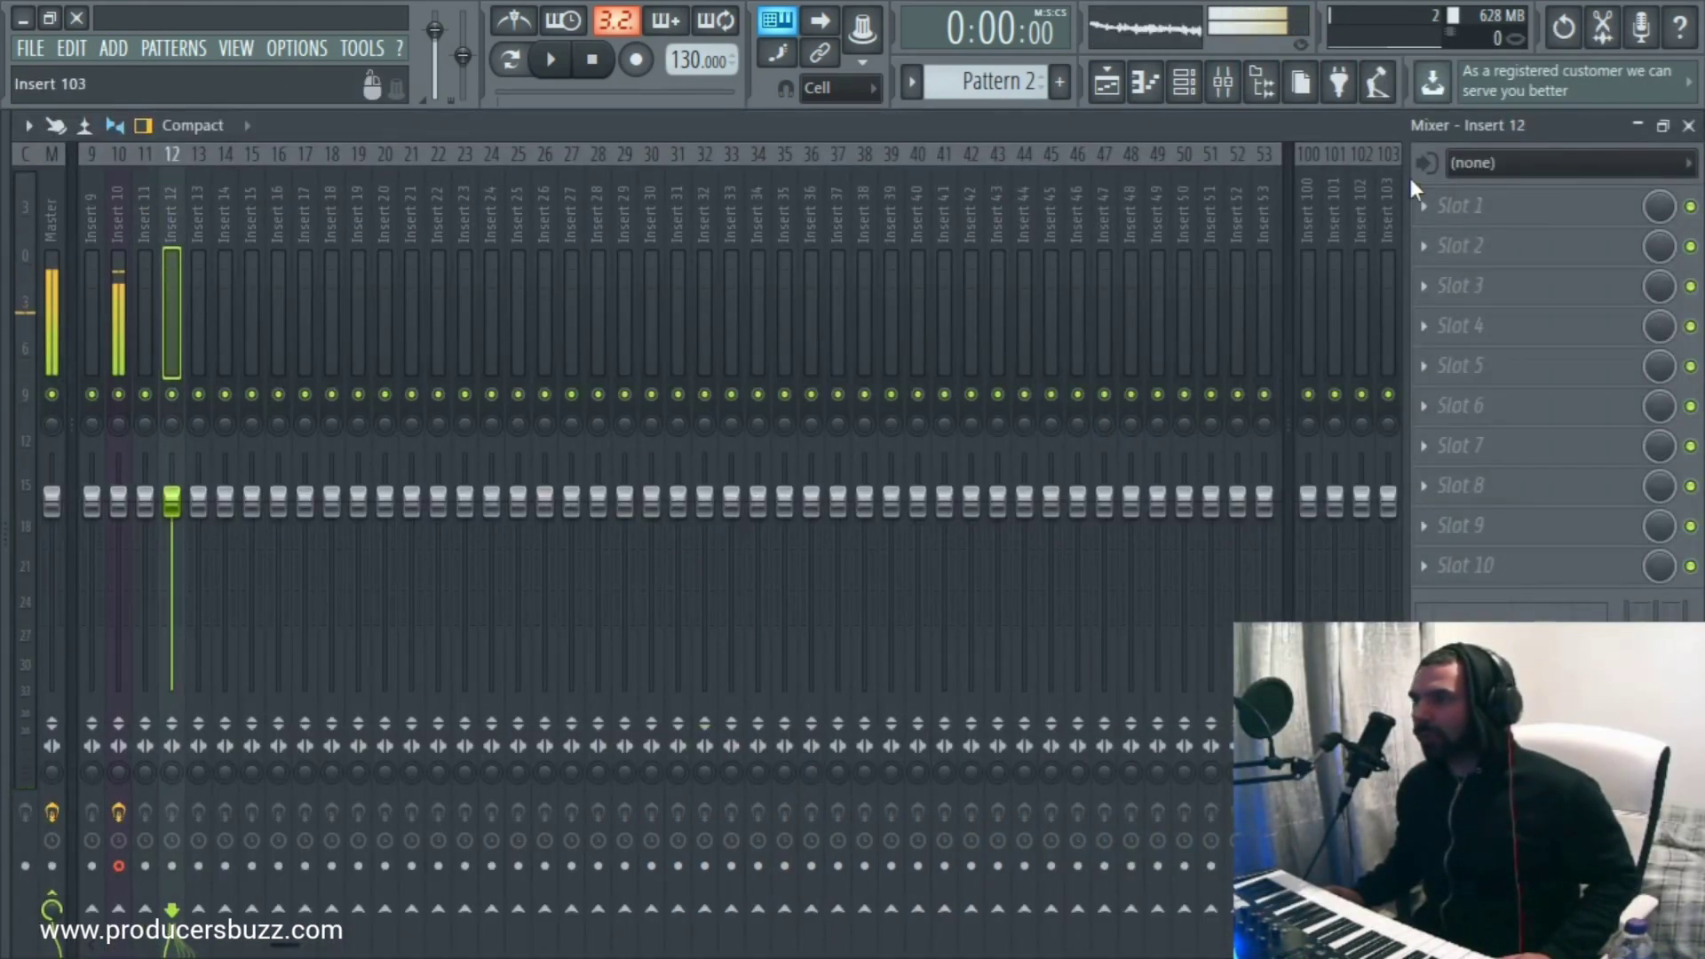
Step: Browse the full effect plugin list from Insert 12's first slot, then close it
click(1460, 205)
click(1346, 53)
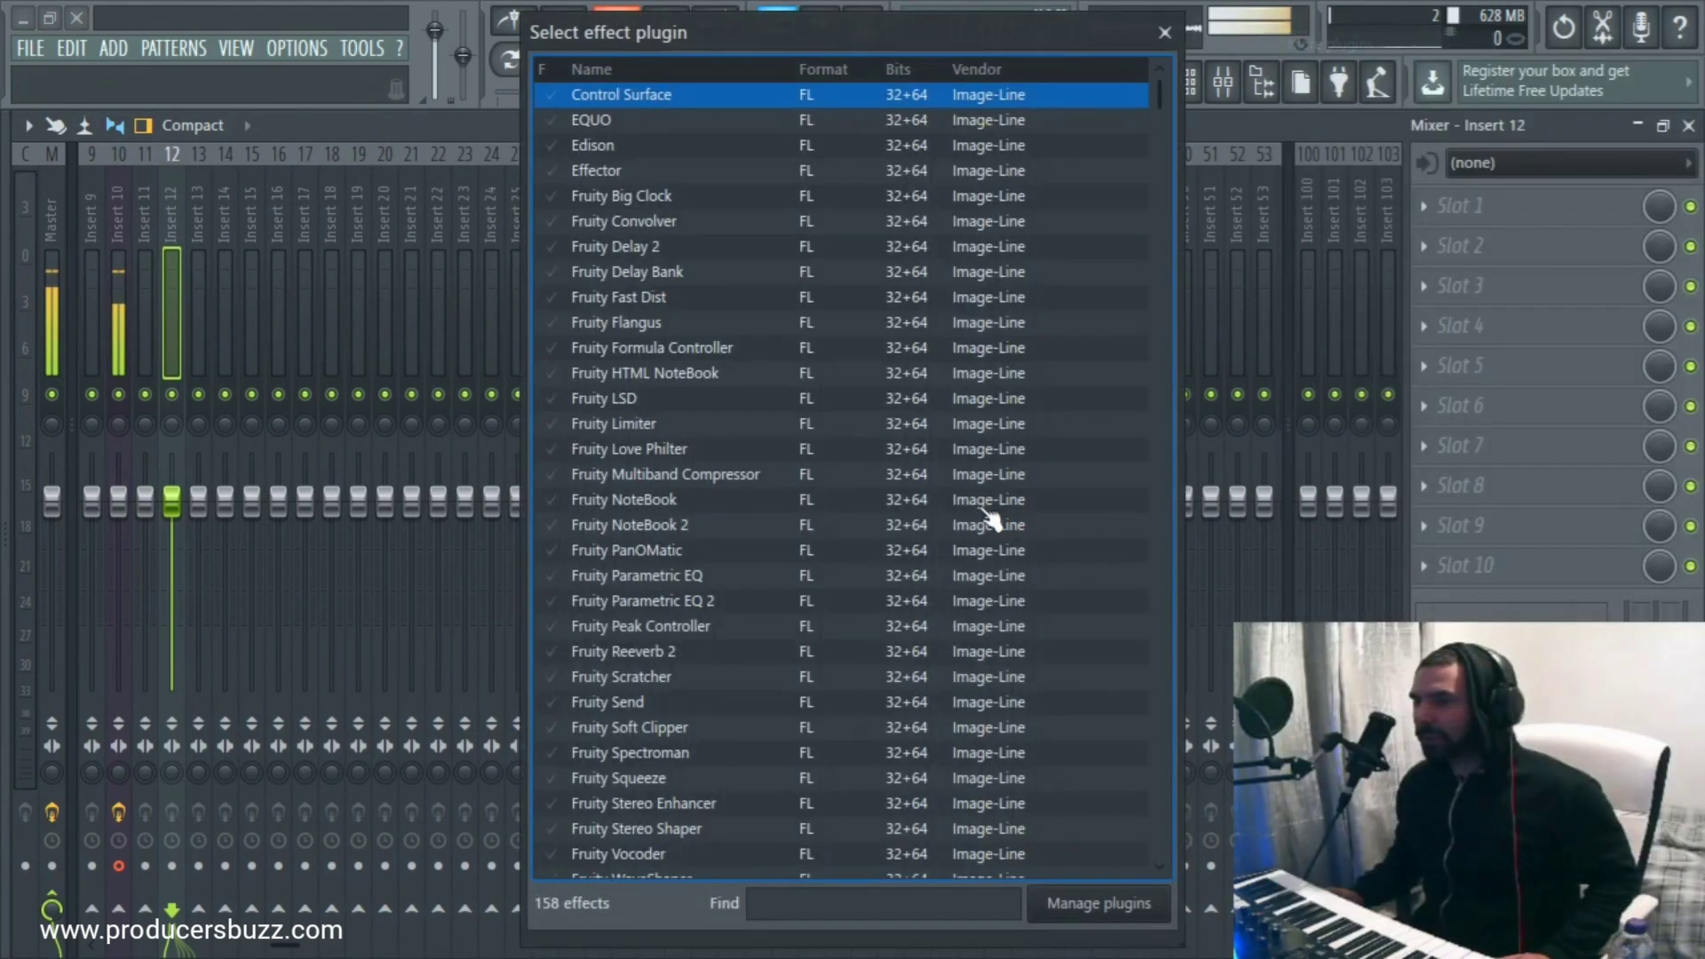
scroll(976, 497, down, 15)
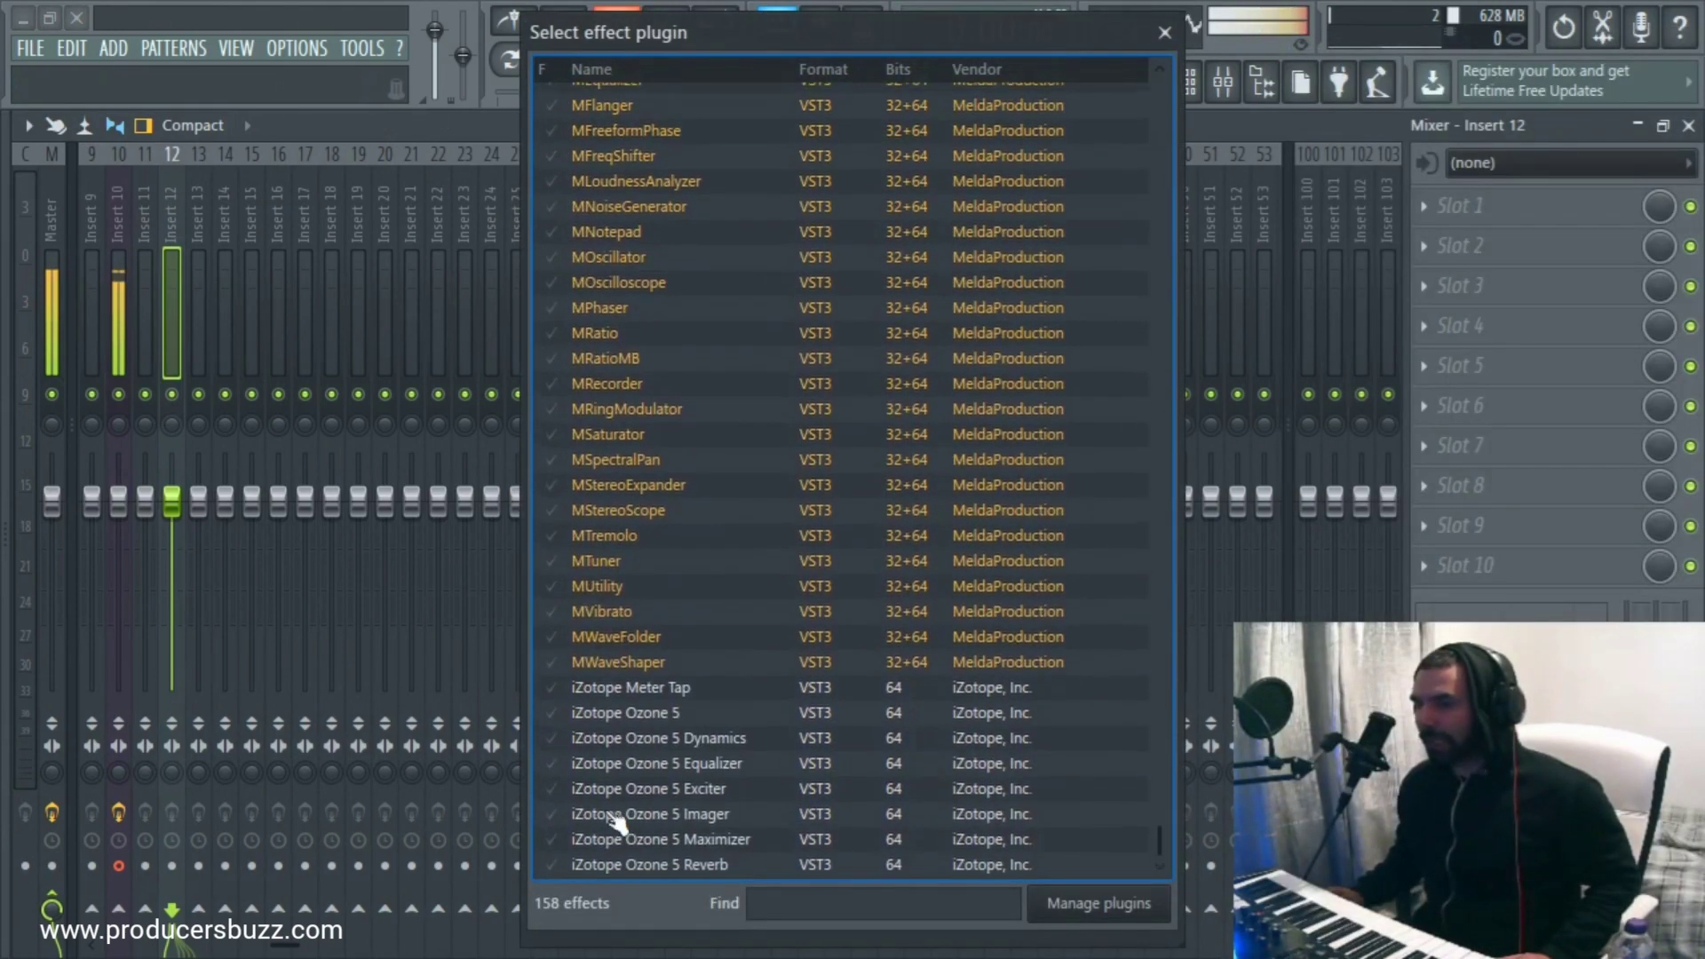
scroll(612, 644, up, 15)
scroll(664, 641, up, 7)
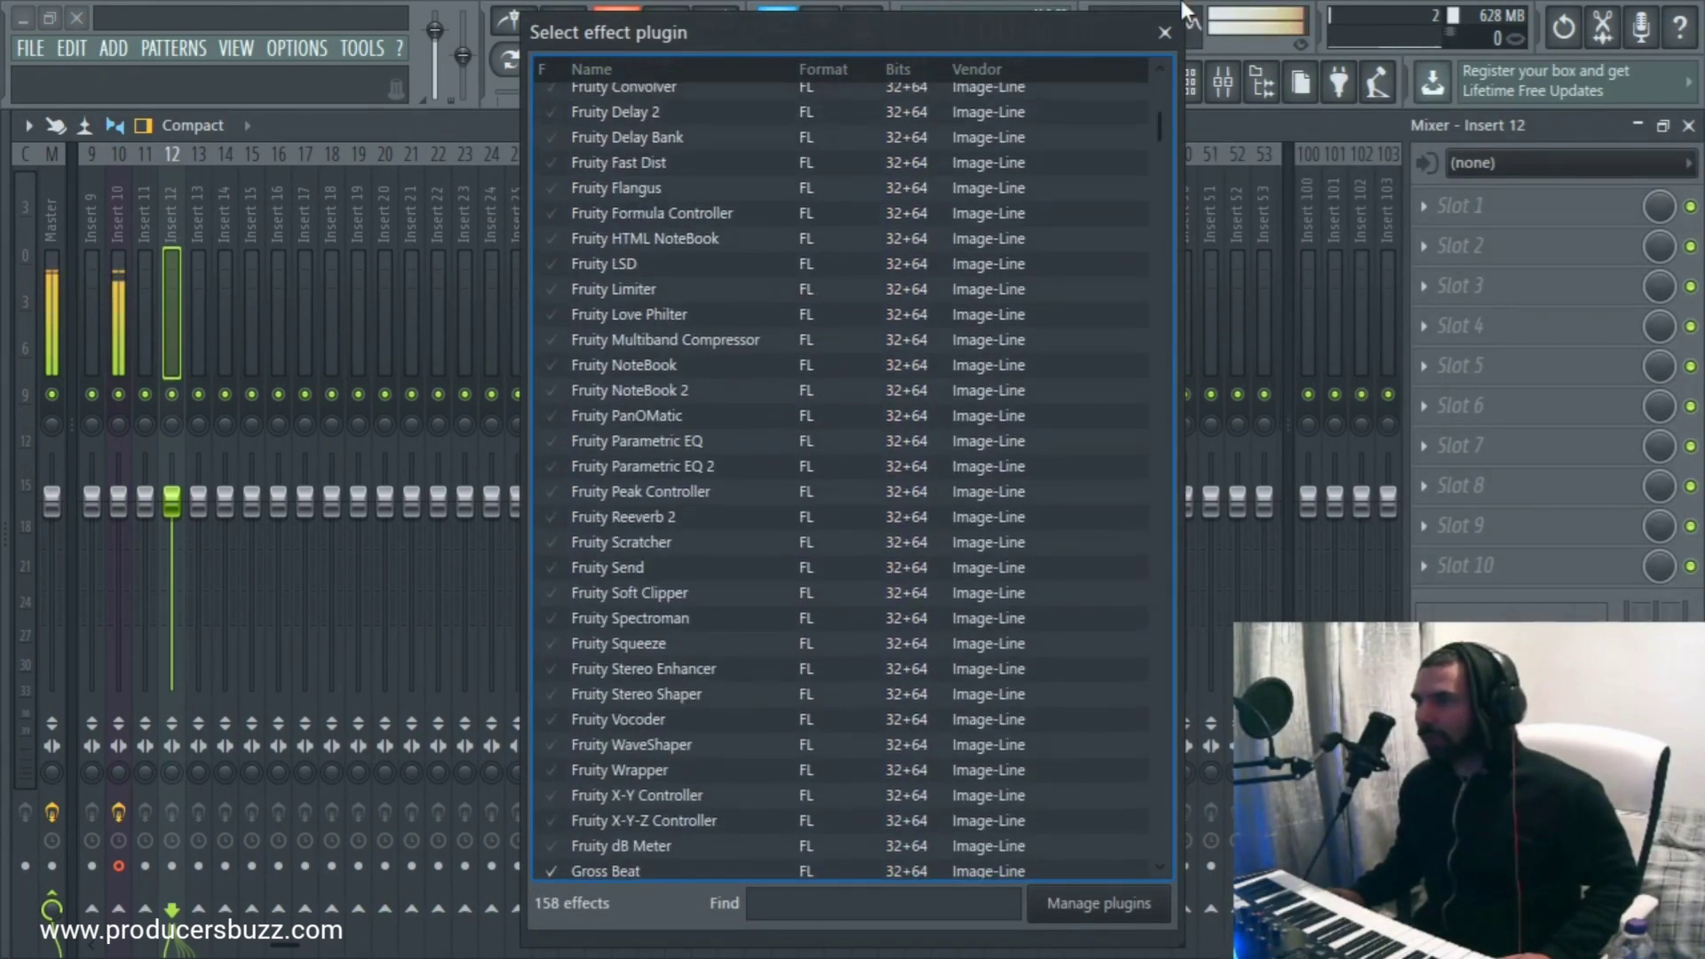
click(1164, 32)
Step: Minimize FL Studio and switch to the New folder (6) Explorer window
click(39, 24)
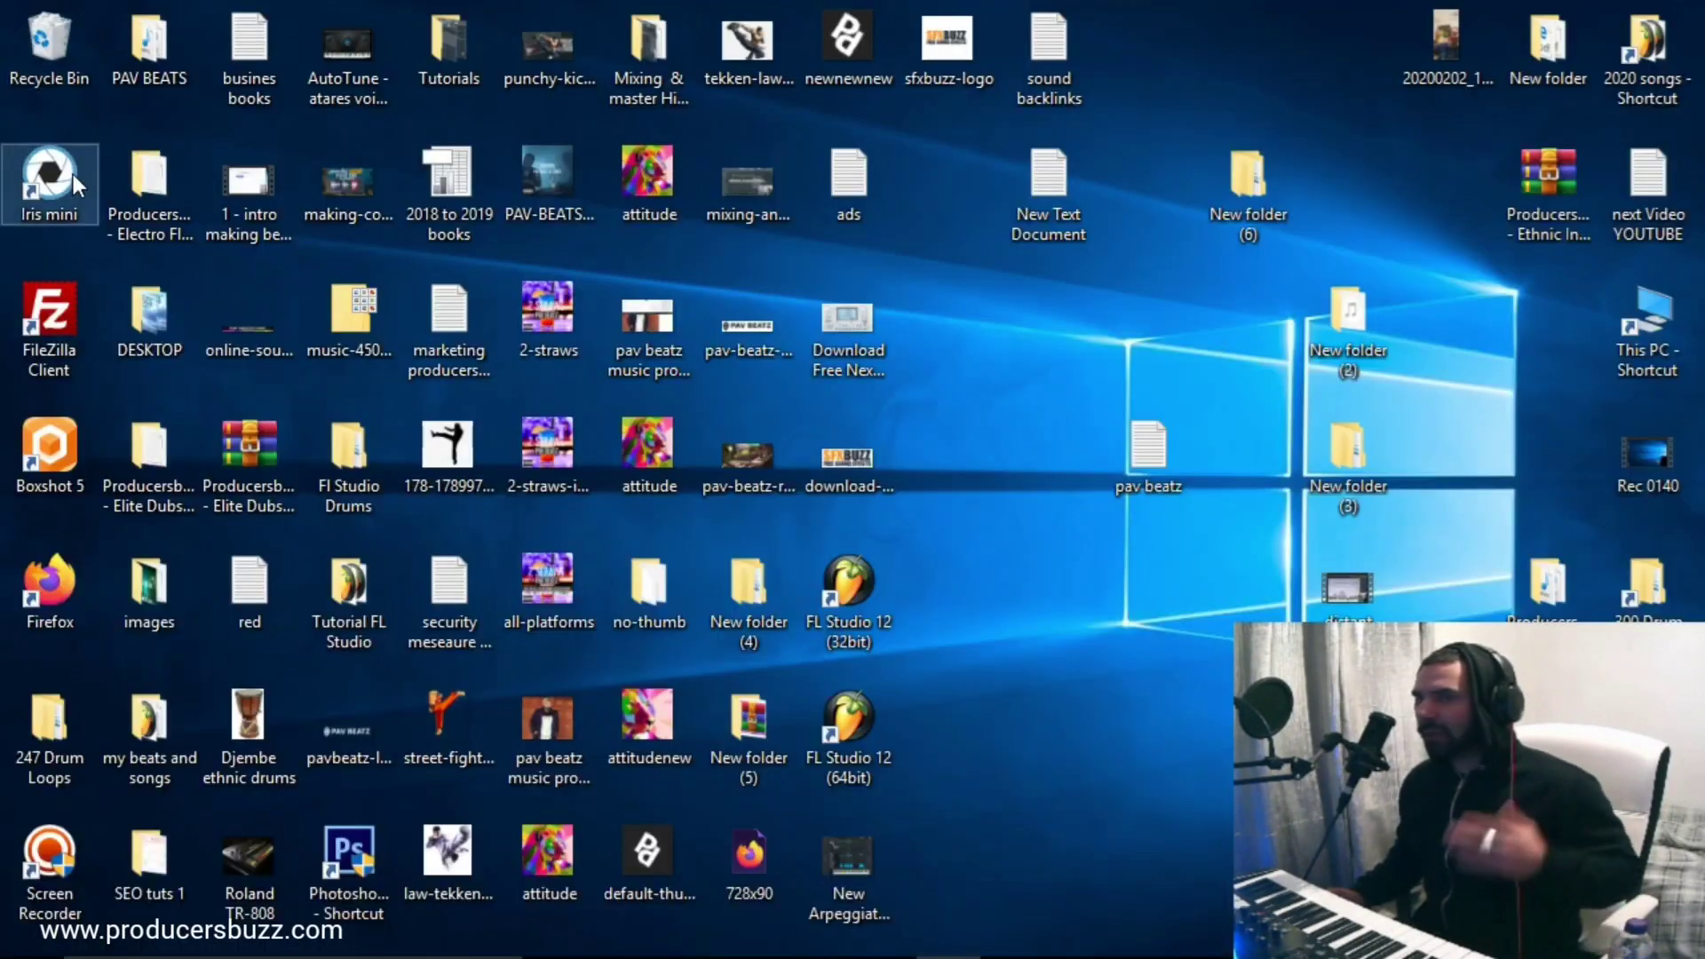
key(alt+Tab)
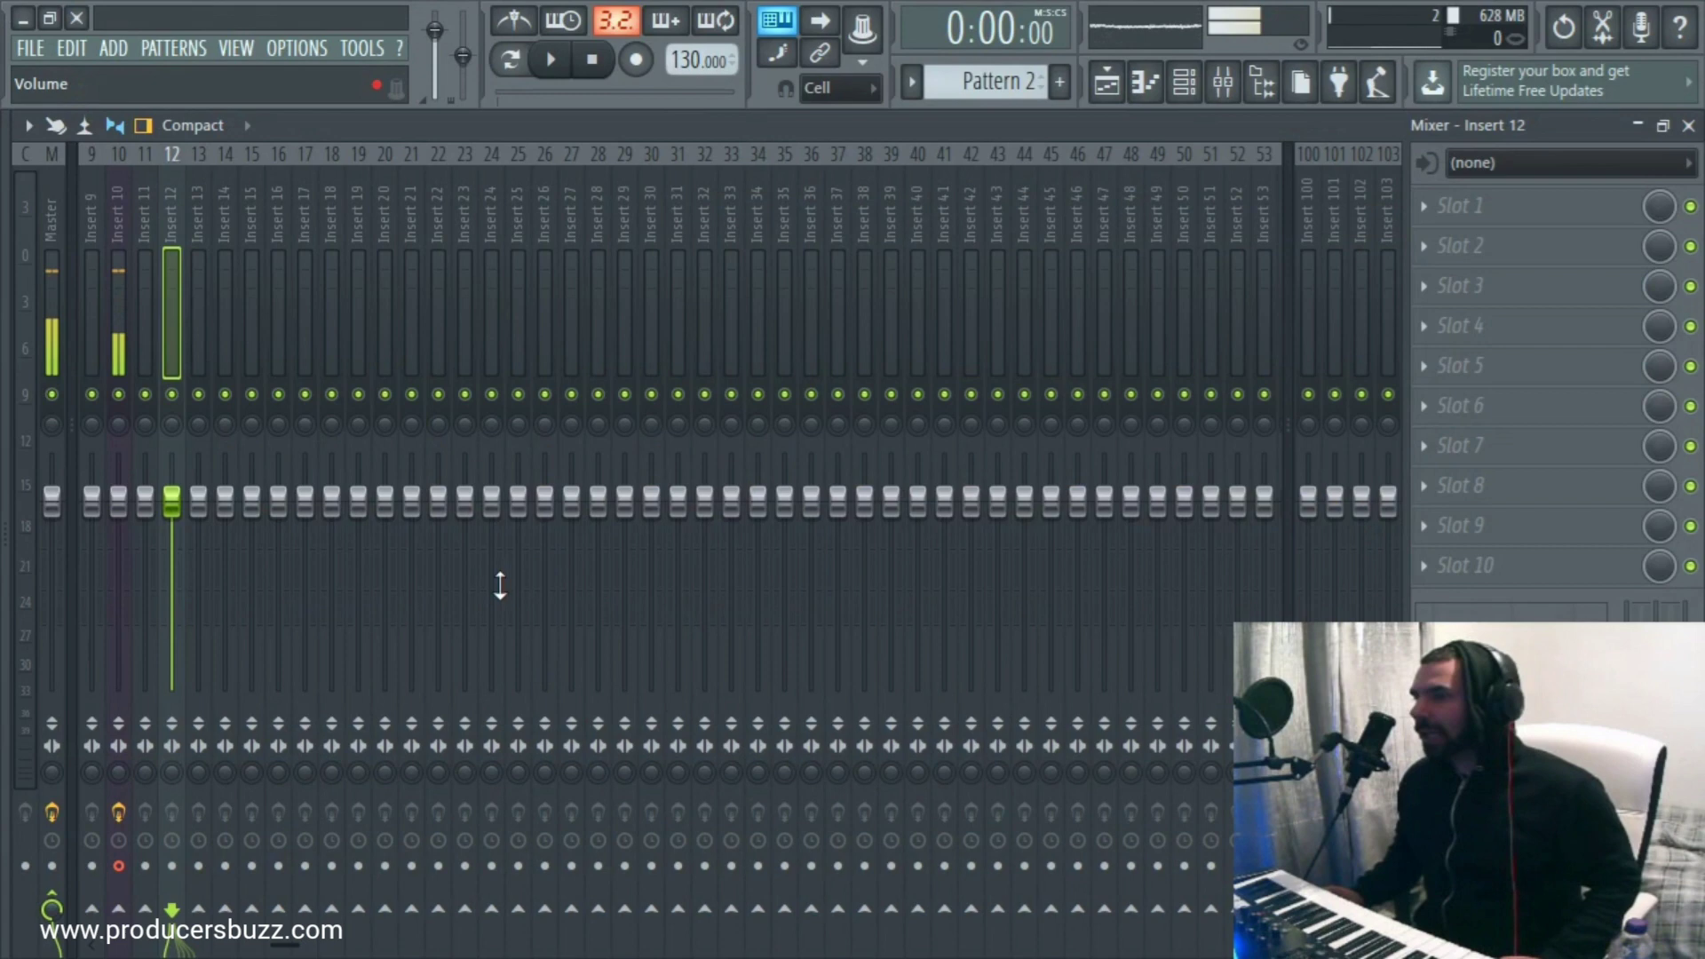
key(alt+Tab)
click(673, 502)
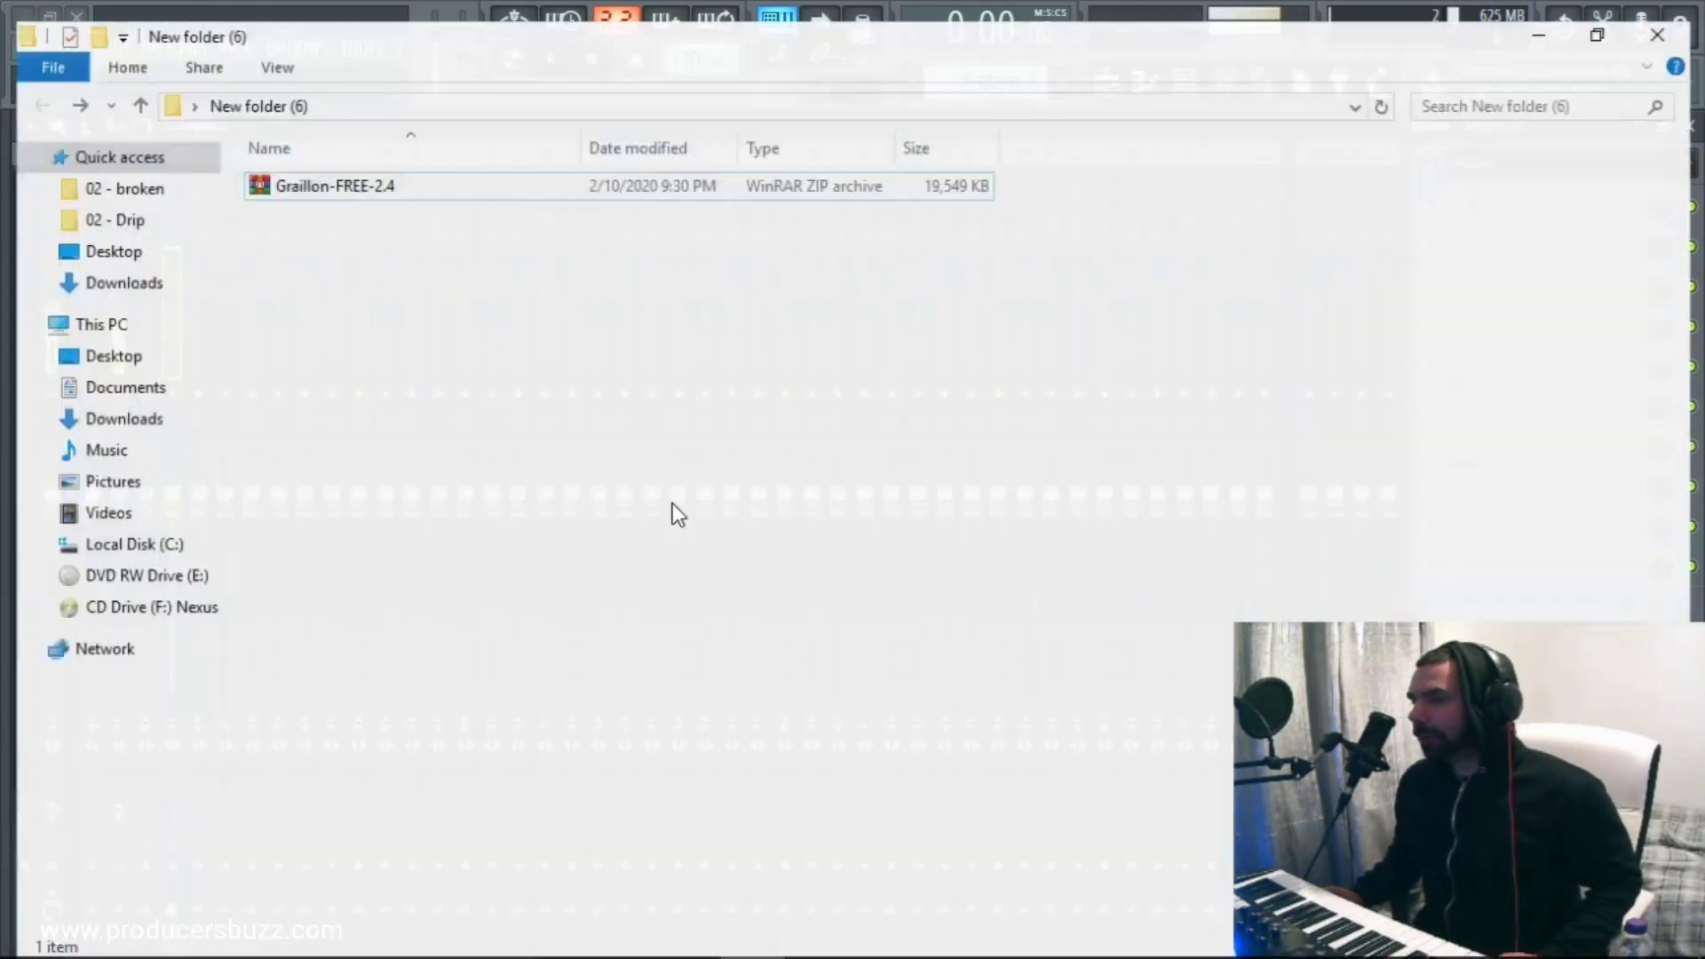
Step: Extract the Graillon-FREE-2.4 zip archive in place with Extract Here
right_click(323, 169)
click(455, 275)
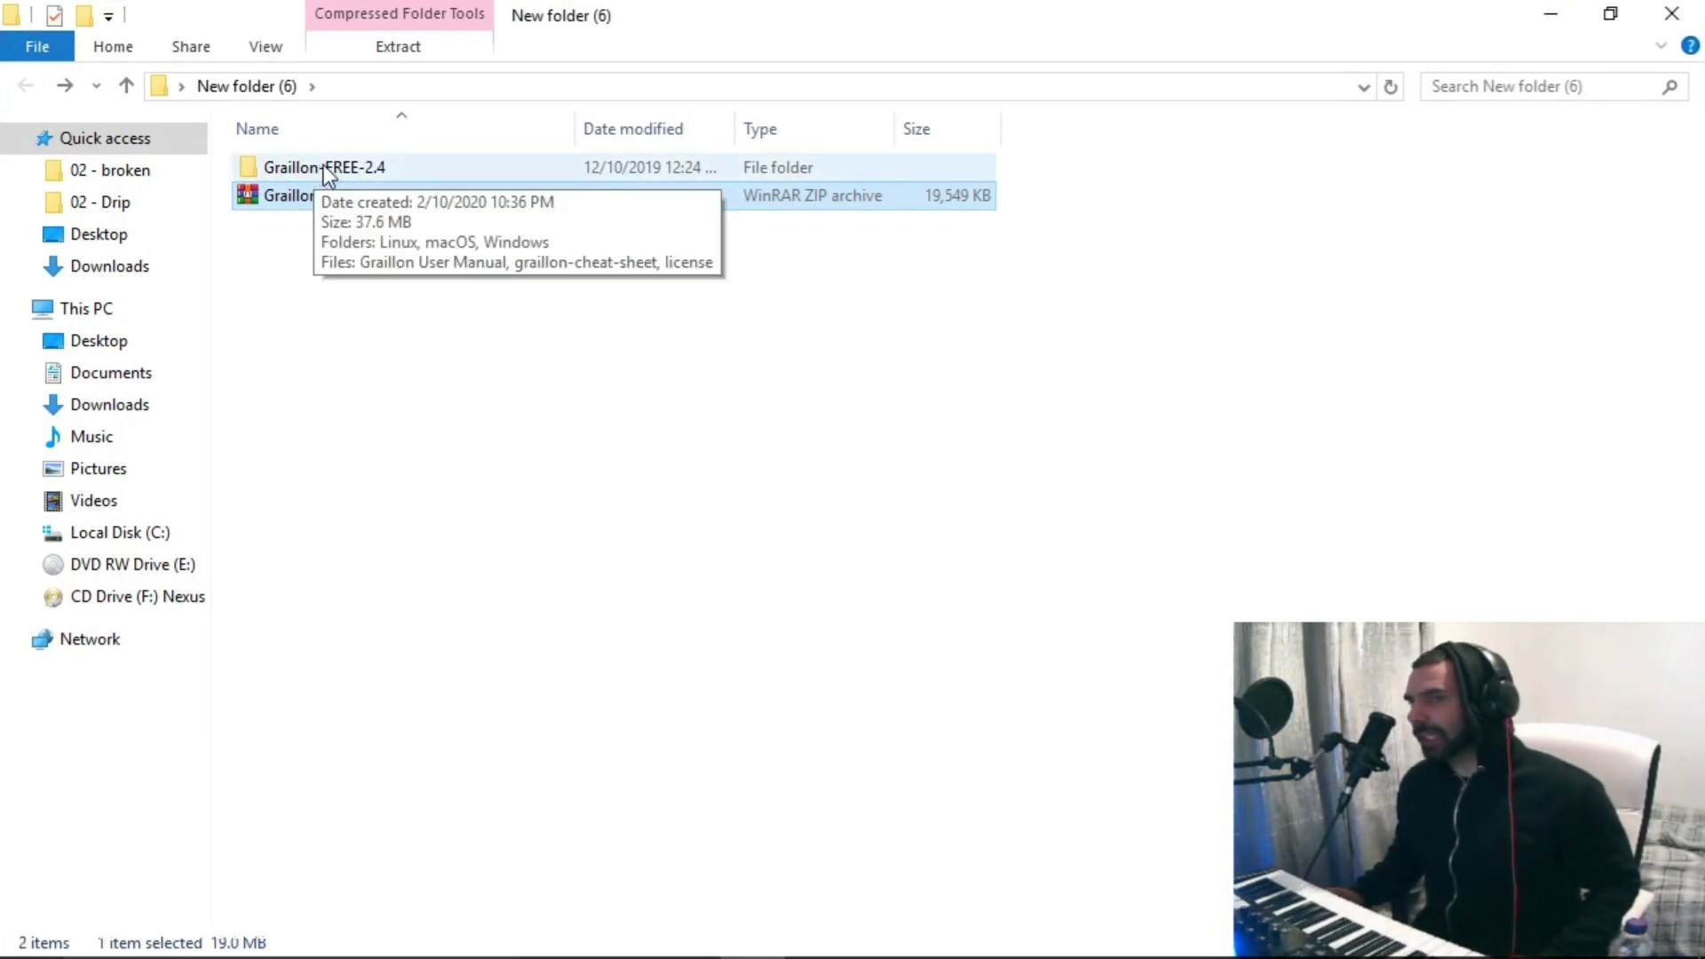
mouse_move(323, 167)
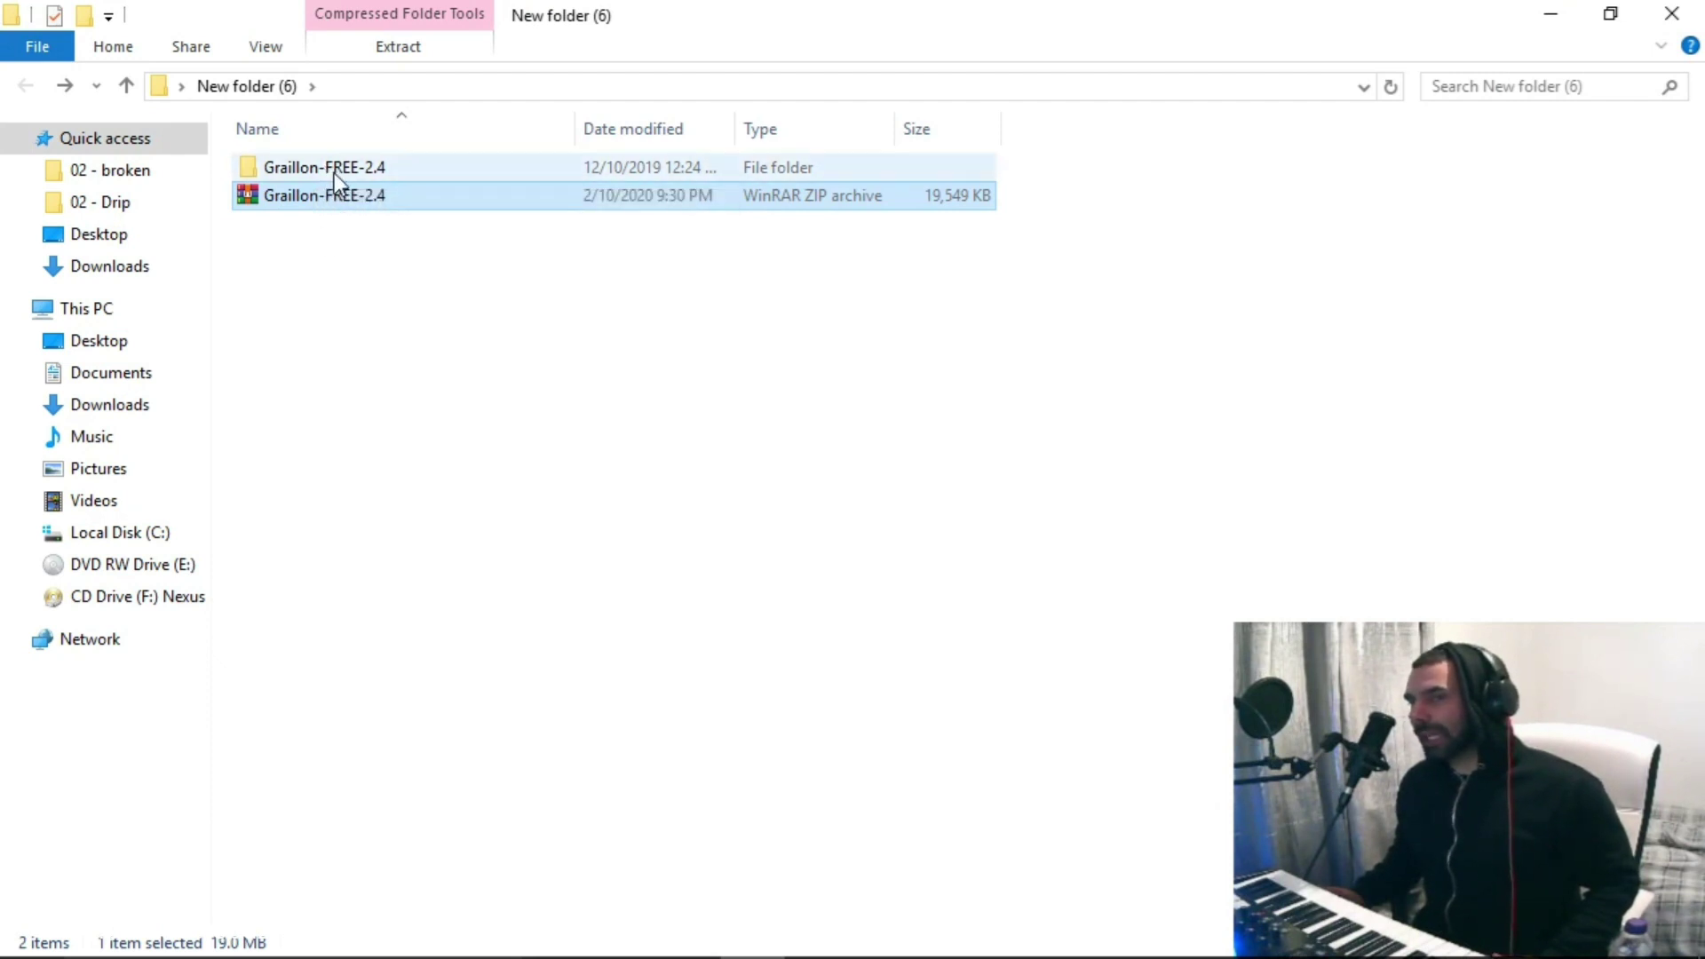
Step: Open the Graillon-FREE-2.4 folder and point out its Windows, macOS and Linux folders
double_click(339, 167)
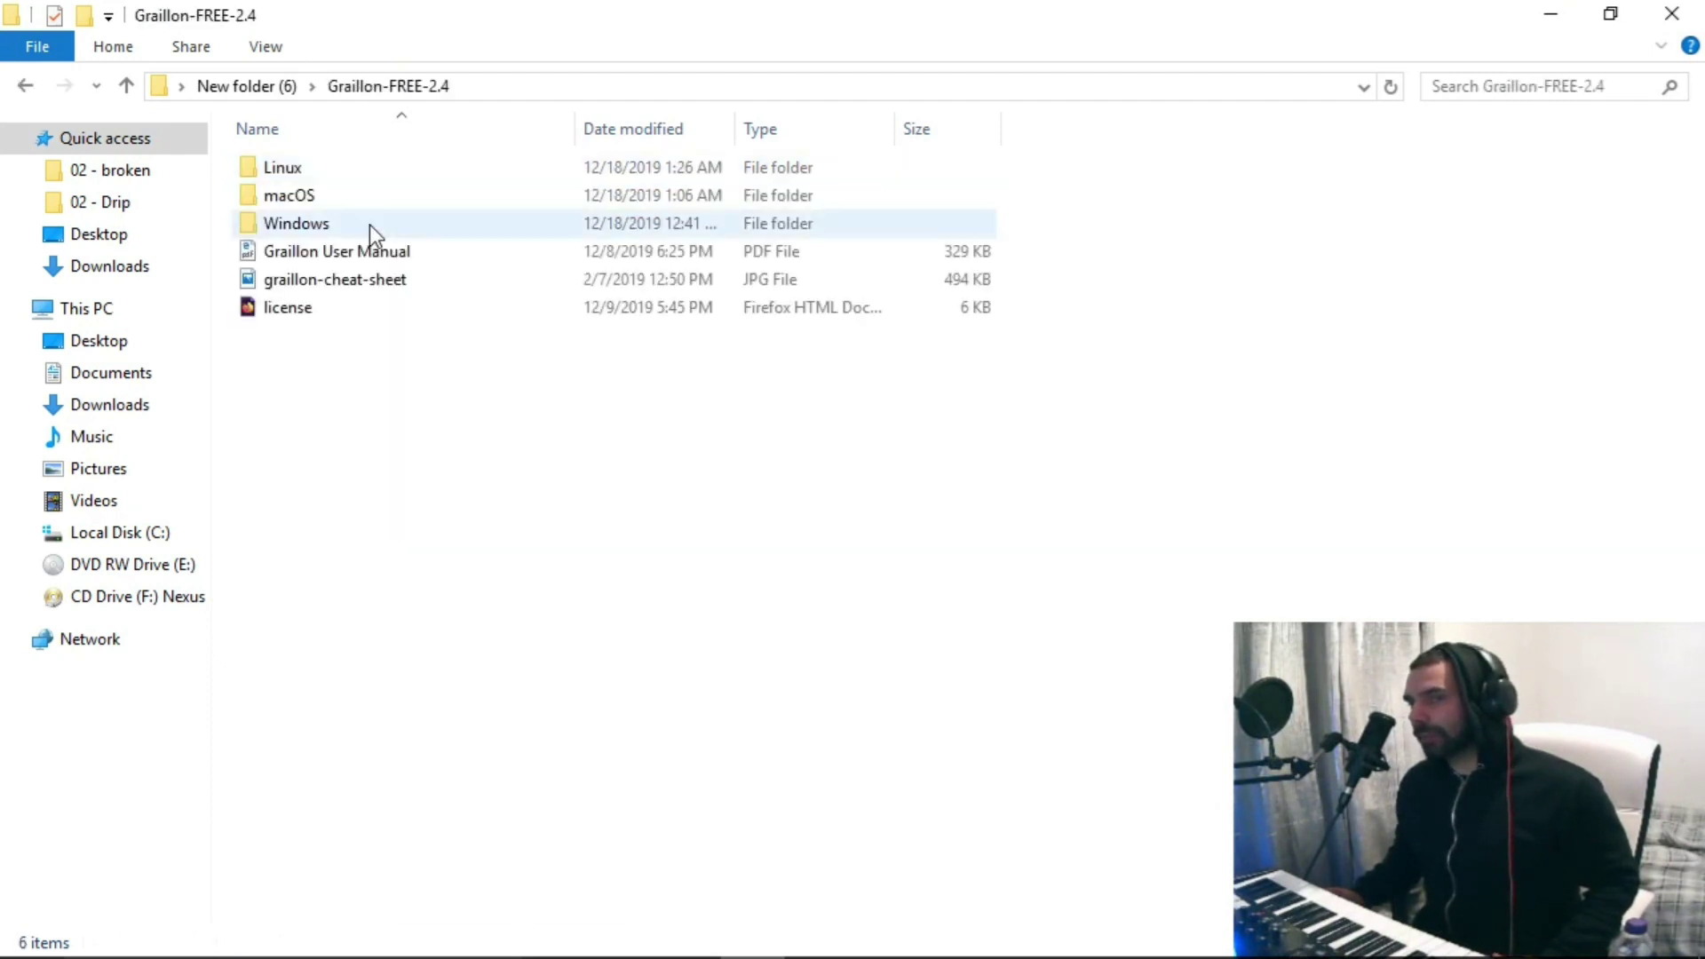
click(302, 223)
click(305, 197)
click(302, 169)
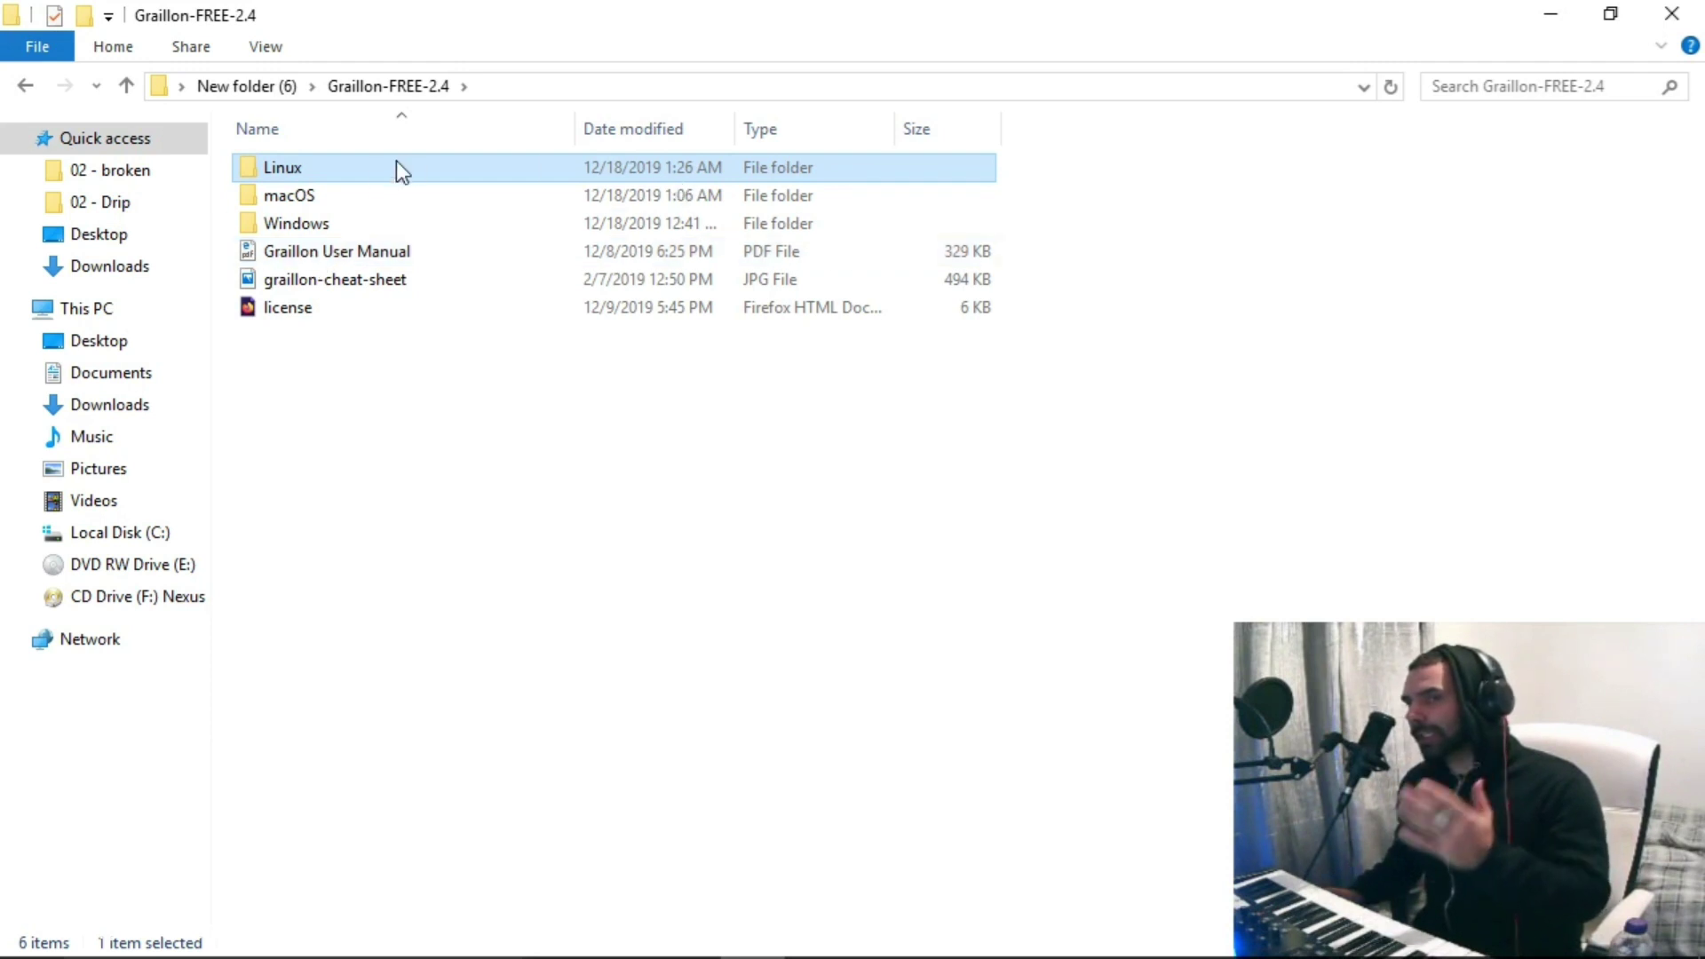
click(371, 167)
click(322, 195)
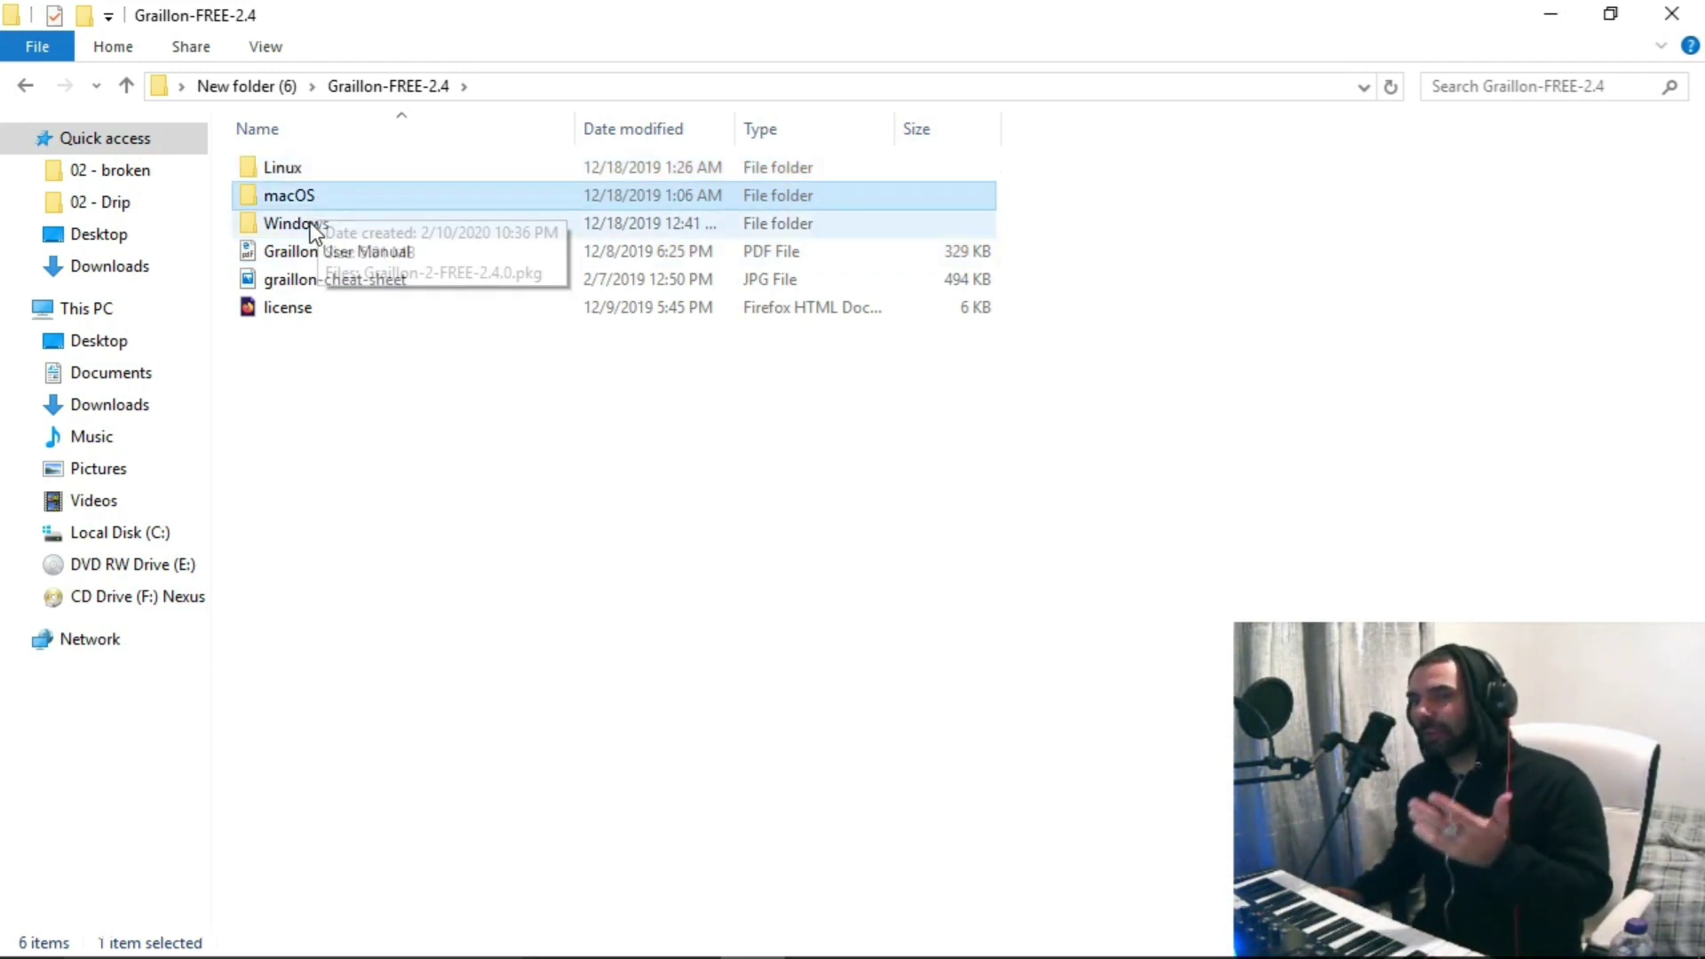
click(315, 228)
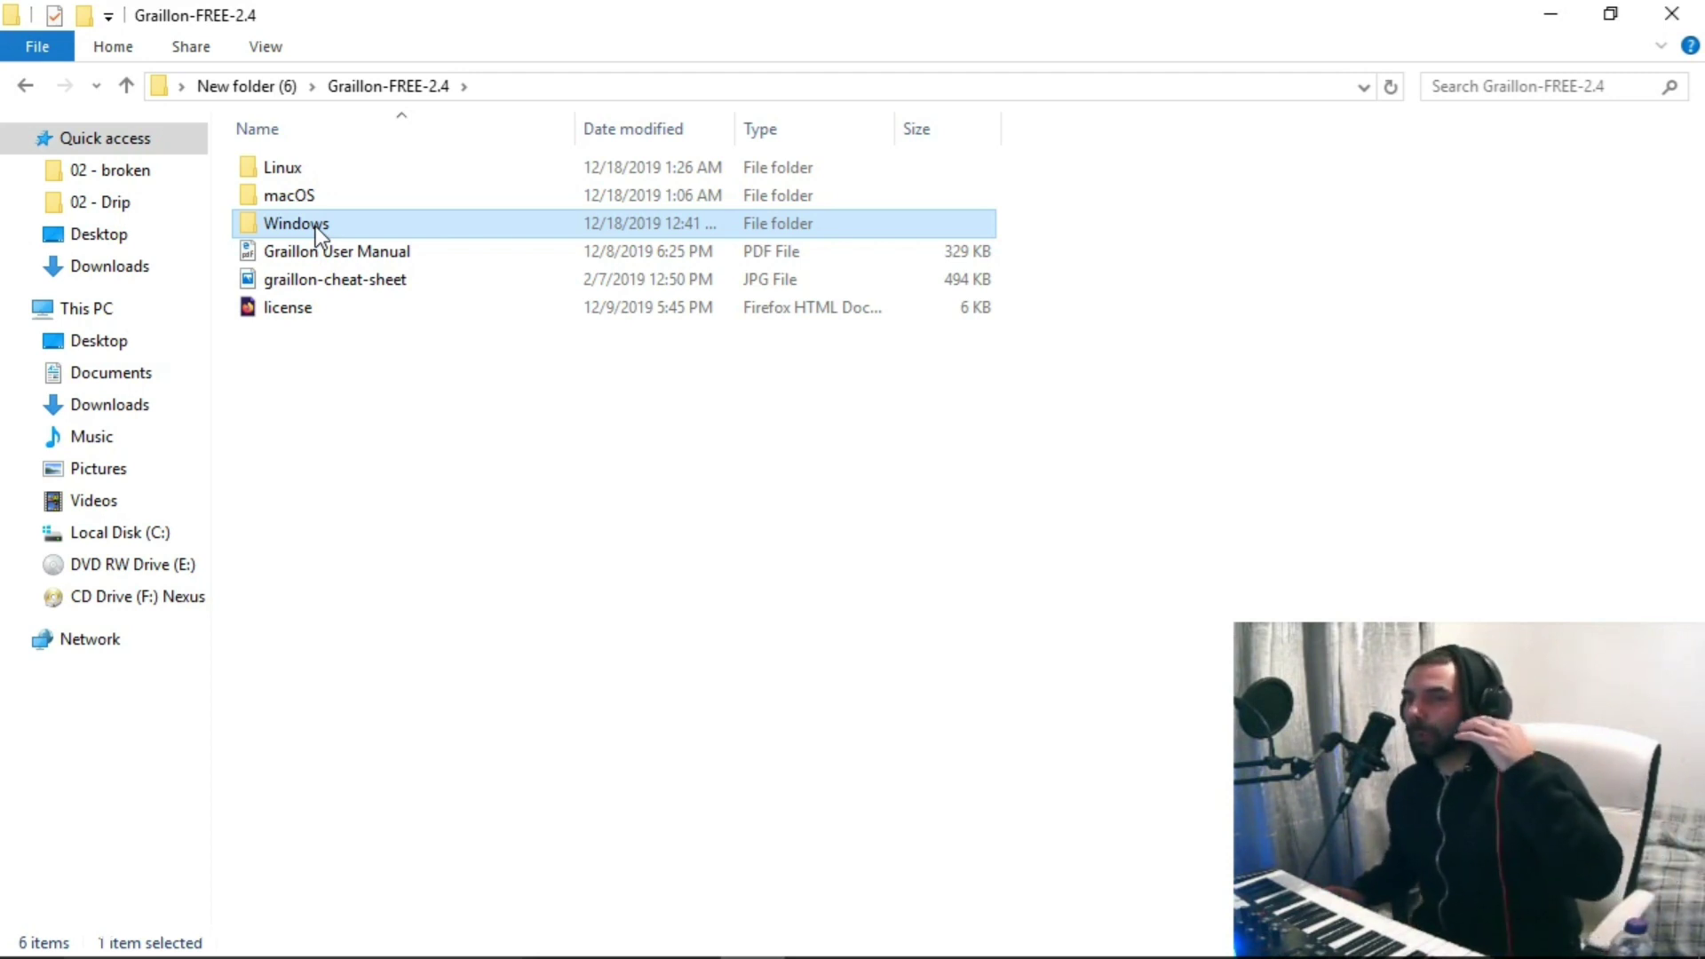
Step: Run Graillon-2-FREE-2.4.0 from the Windows folder, accepting the license and default VST folders
double_click(316, 226)
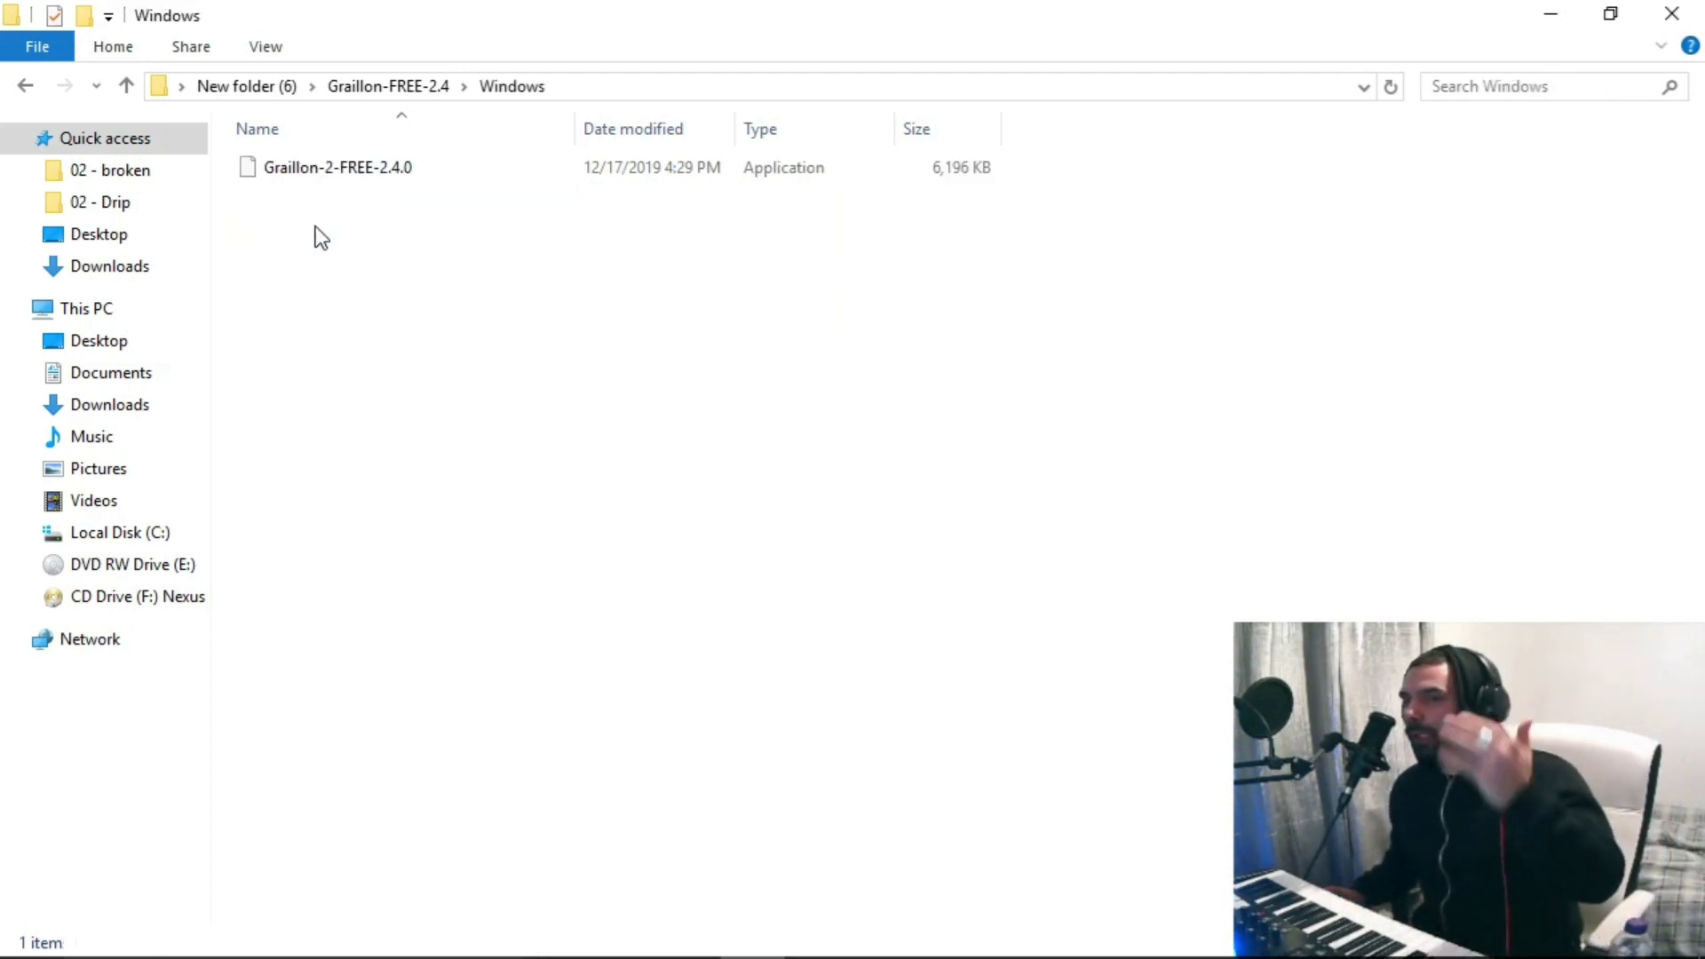
click(350, 174)
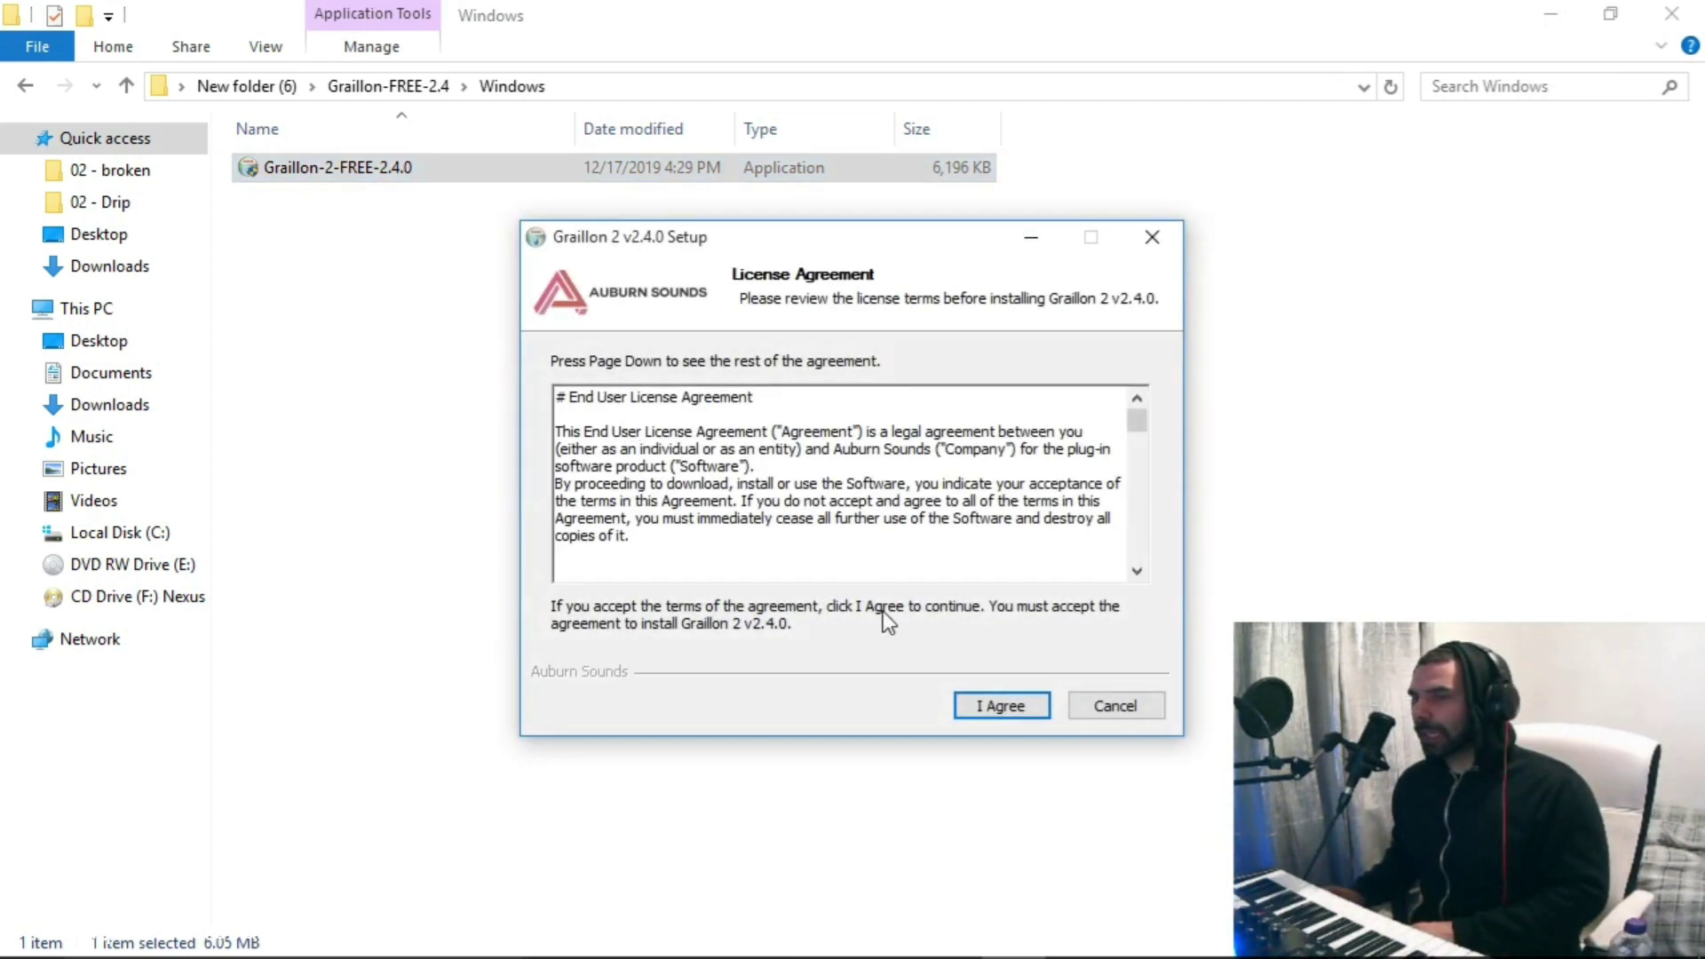
click(1010, 705)
click(998, 703)
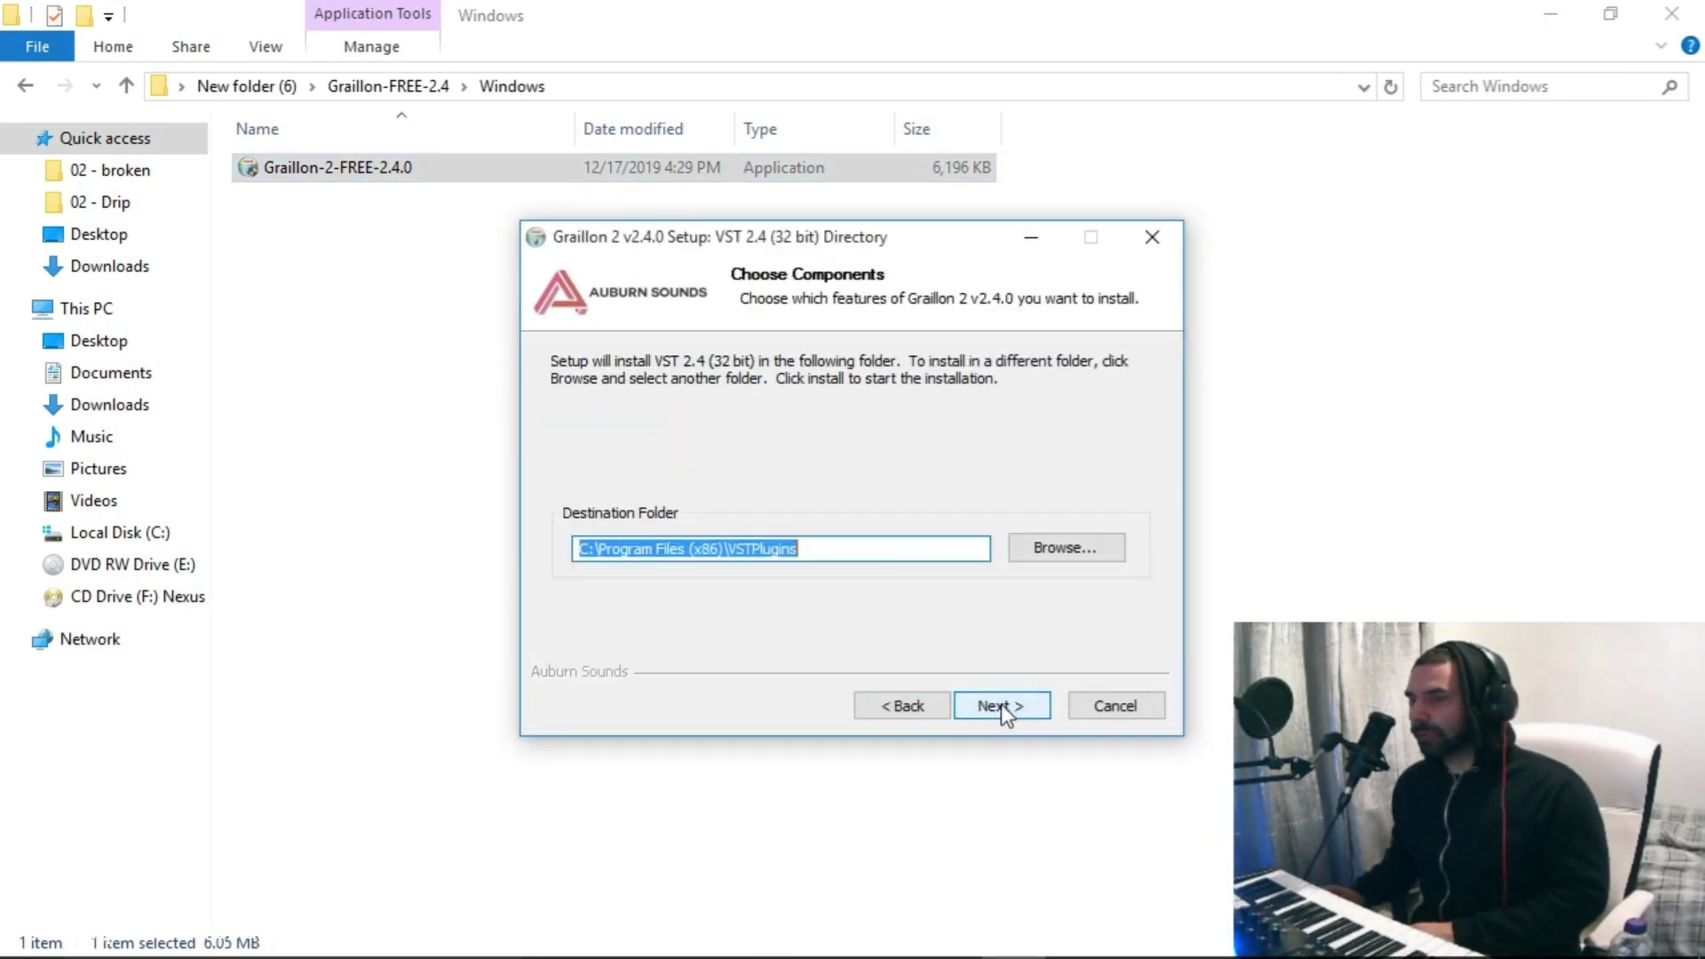
click(1016, 710)
click(1014, 710)
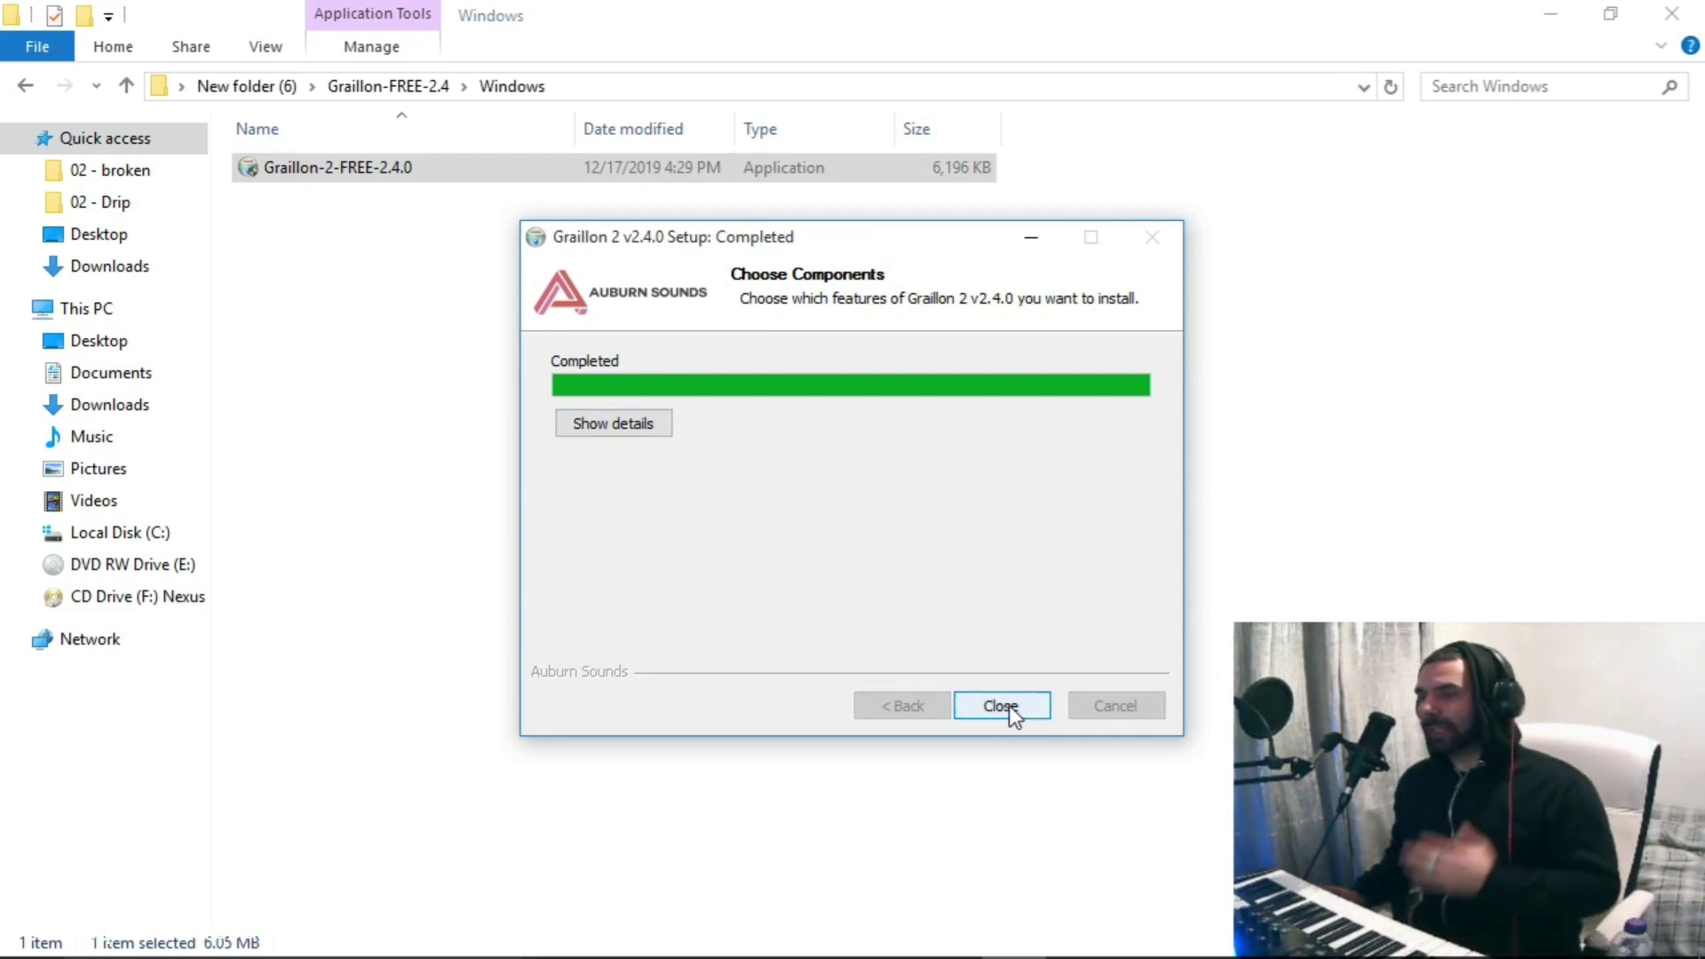
click(1009, 705)
Step: Back in FL Studio, scroll through Insert 12's effect plugin picker and close it
key(alt+Tab)
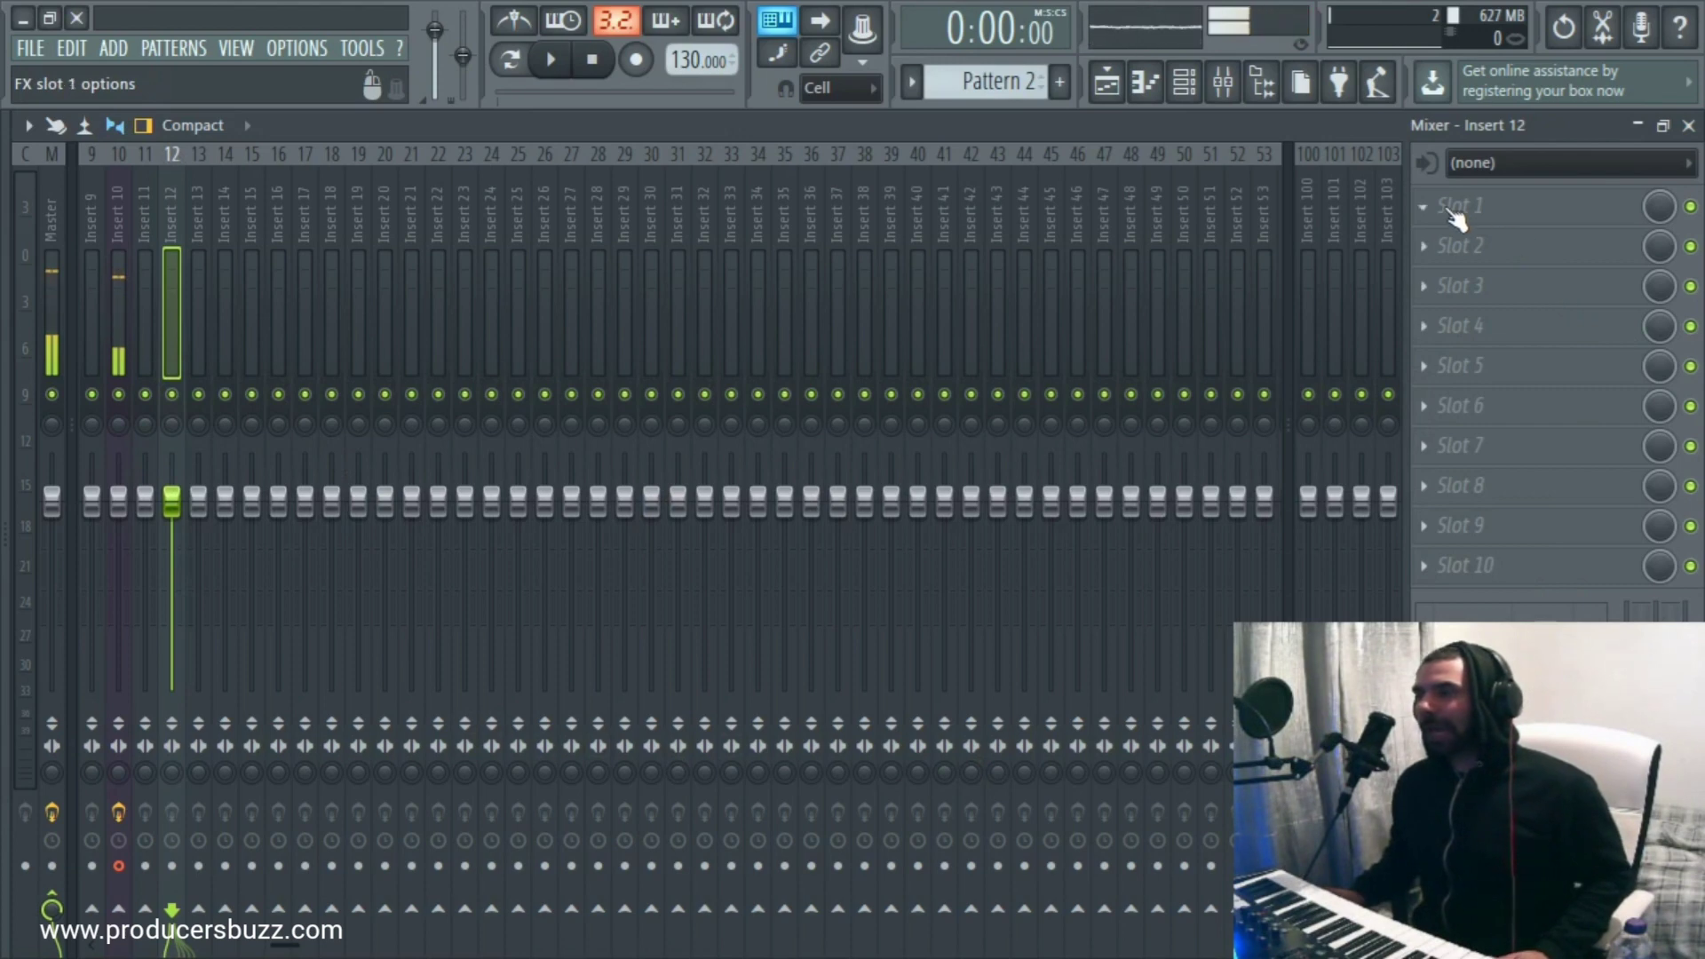
click(1460, 206)
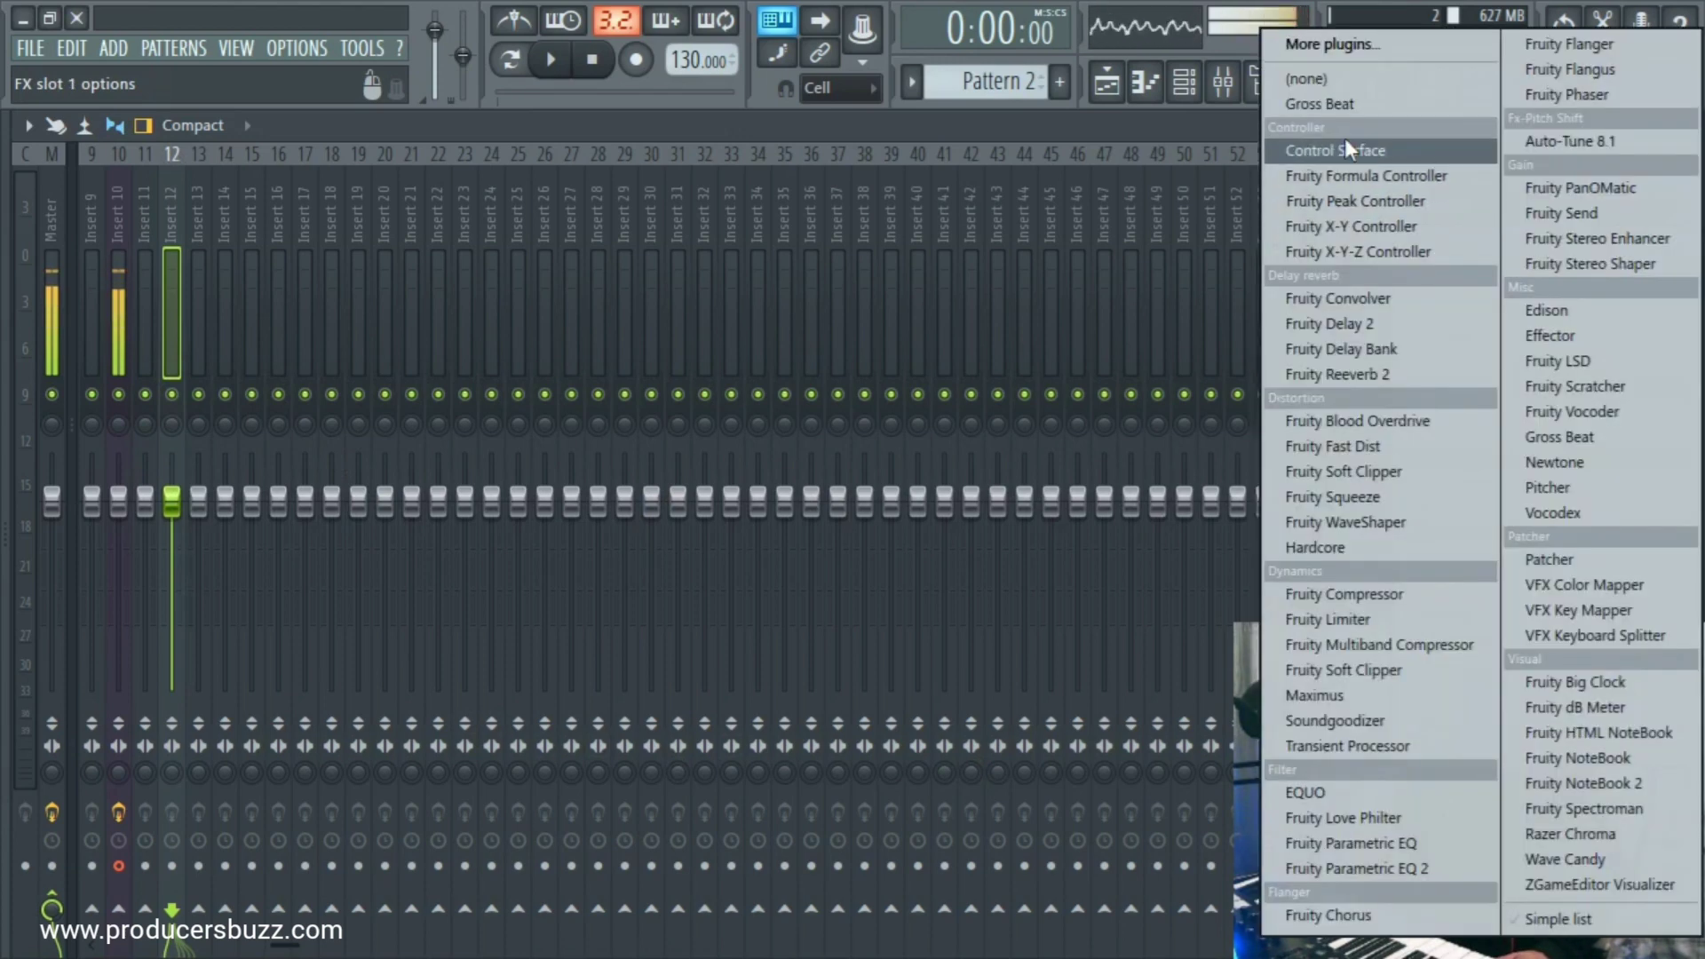
click(1330, 44)
scroll(799, 532, down, 20)
scroll(826, 504, down, 3)
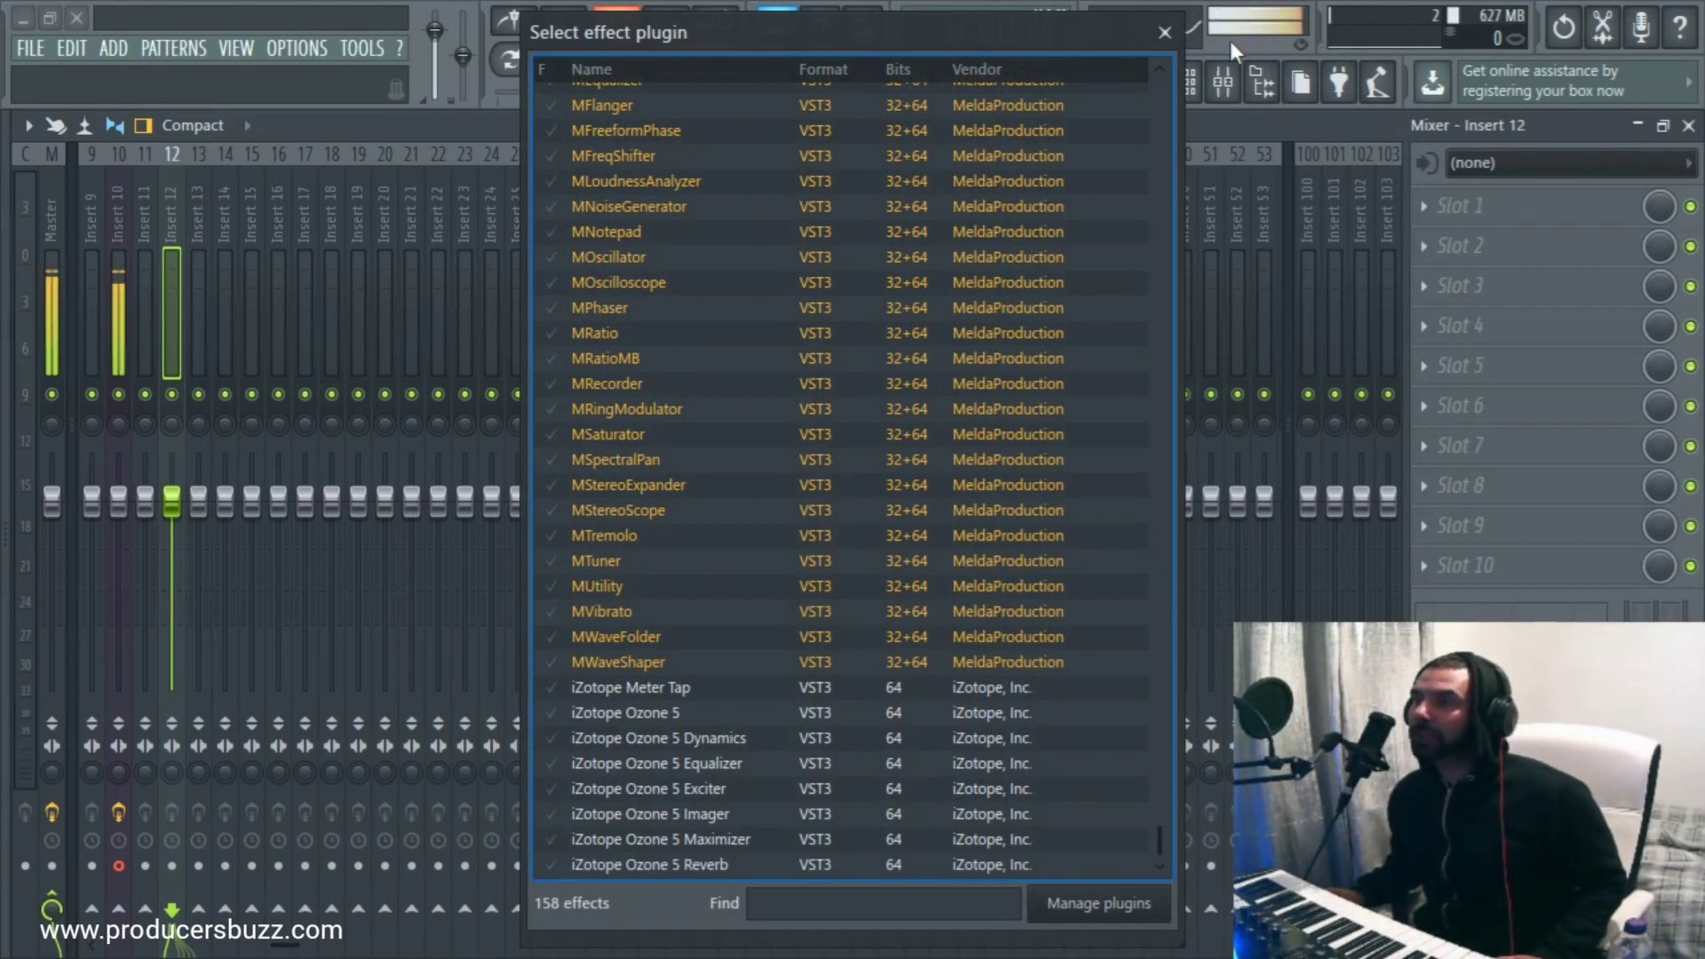
click(1164, 33)
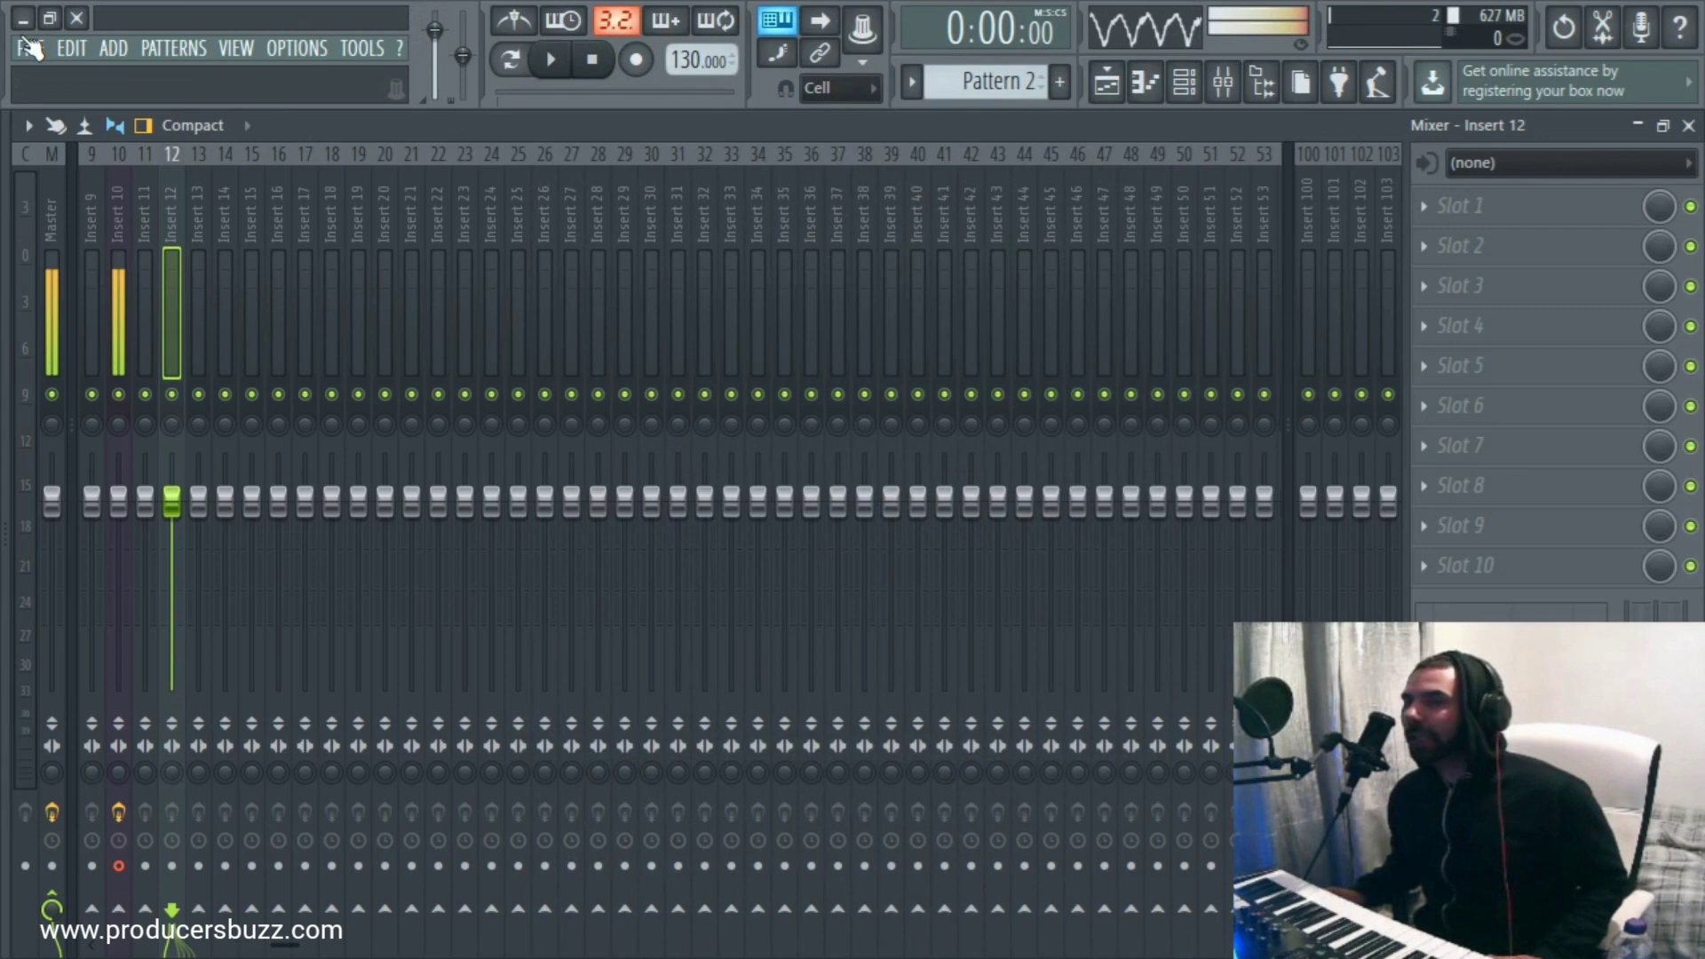
Step: Open the full generator plugin picker from the ADD menu
click(113, 49)
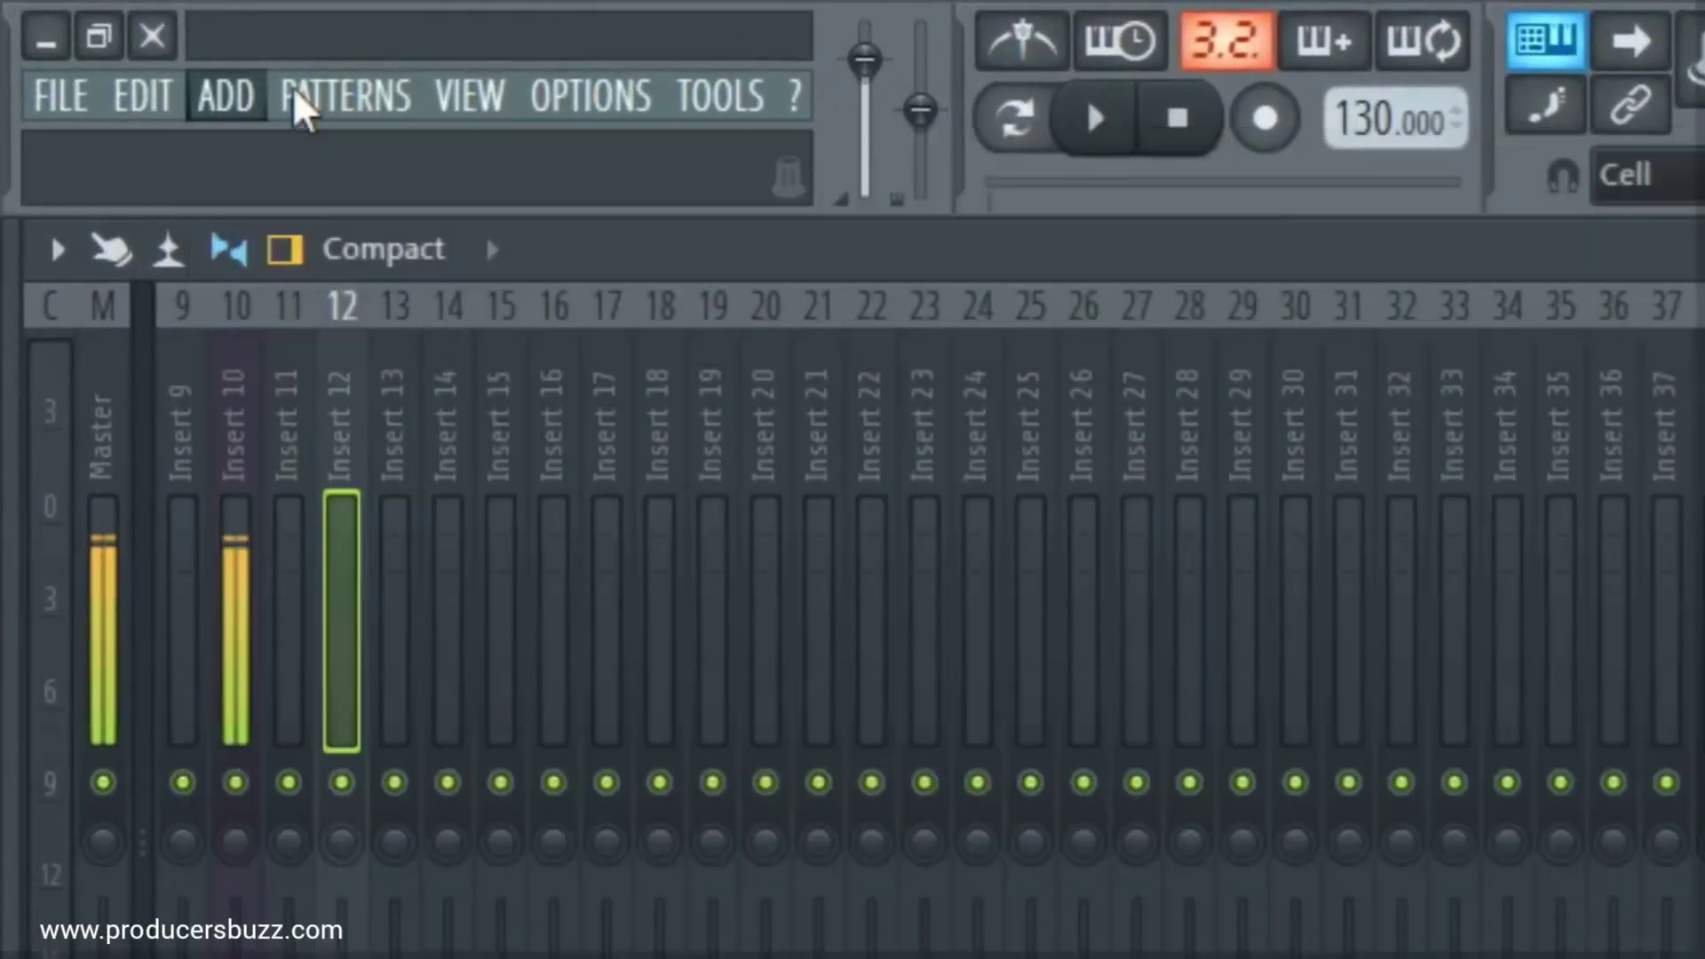
click(113, 49)
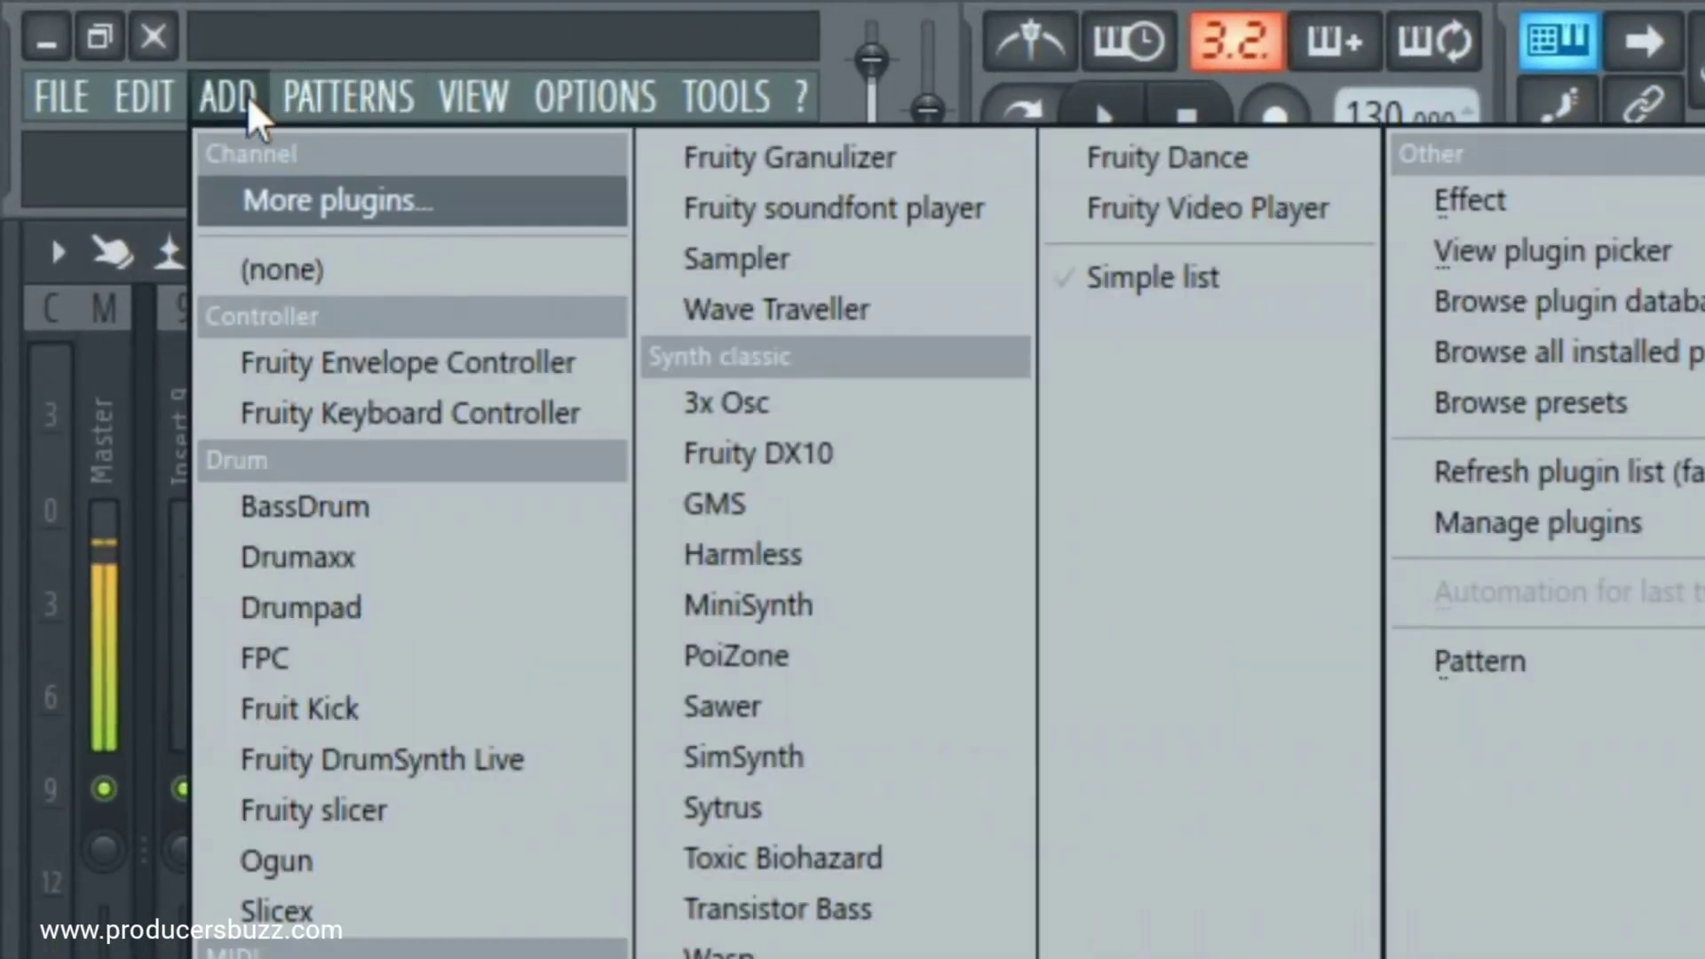
click(353, 201)
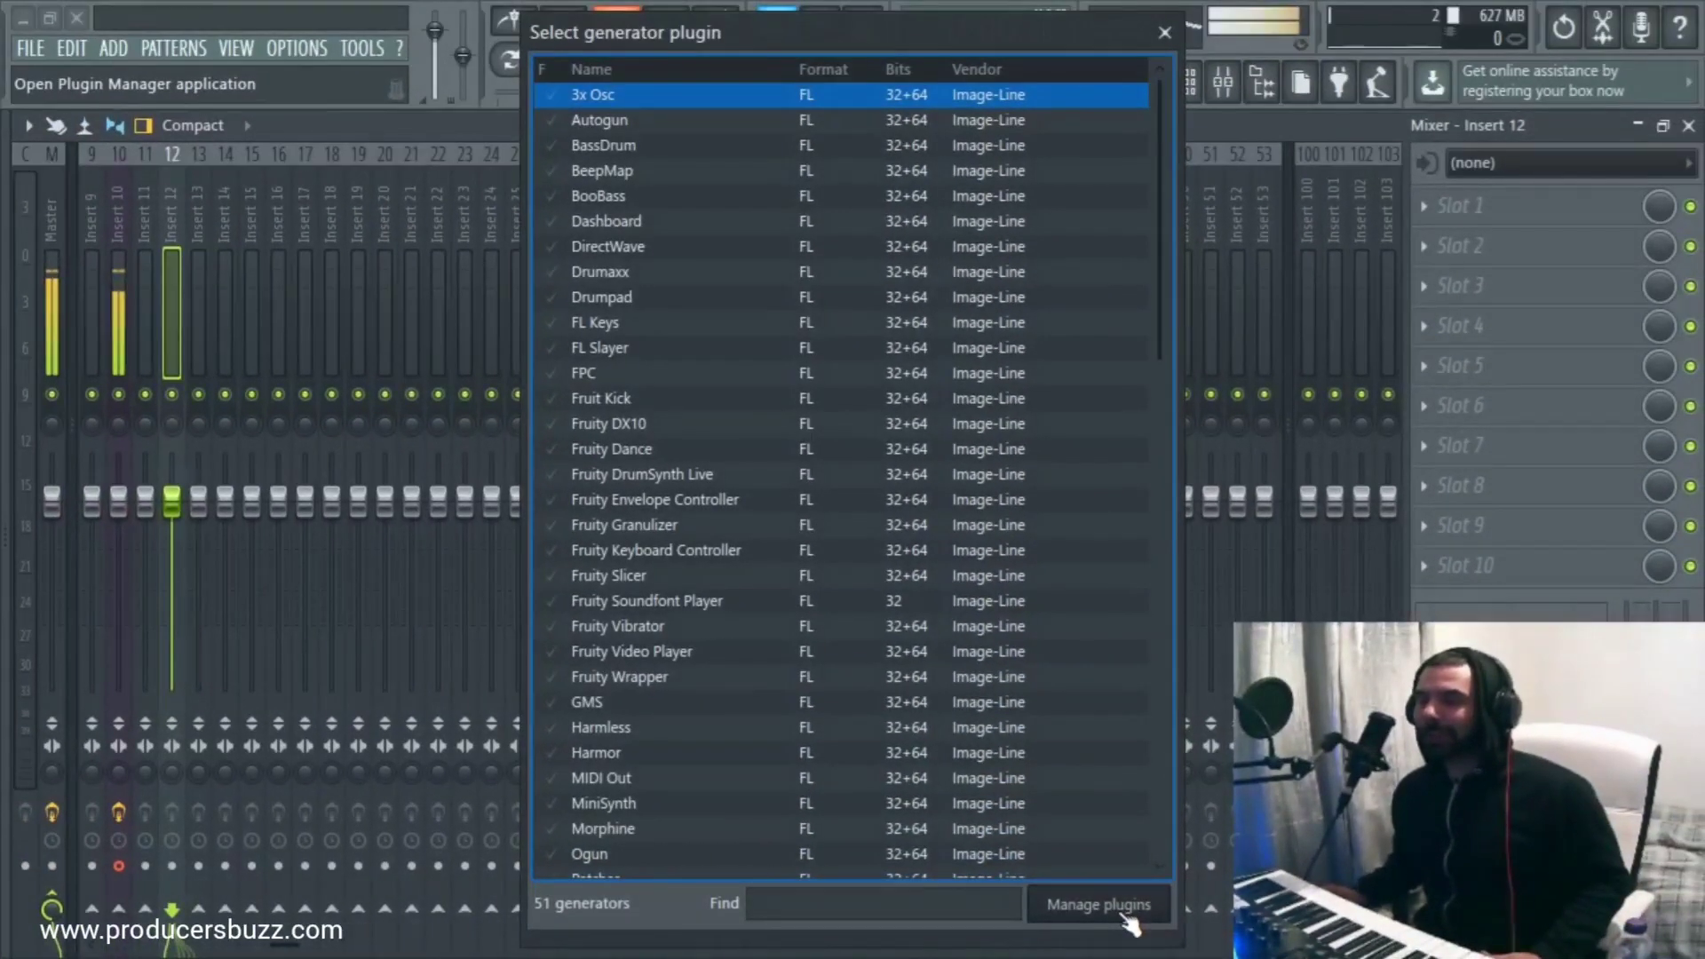
Step: Open the Plugin Manager from the generator picker and start a plugin scan
click(1117, 913)
click(1689, 125)
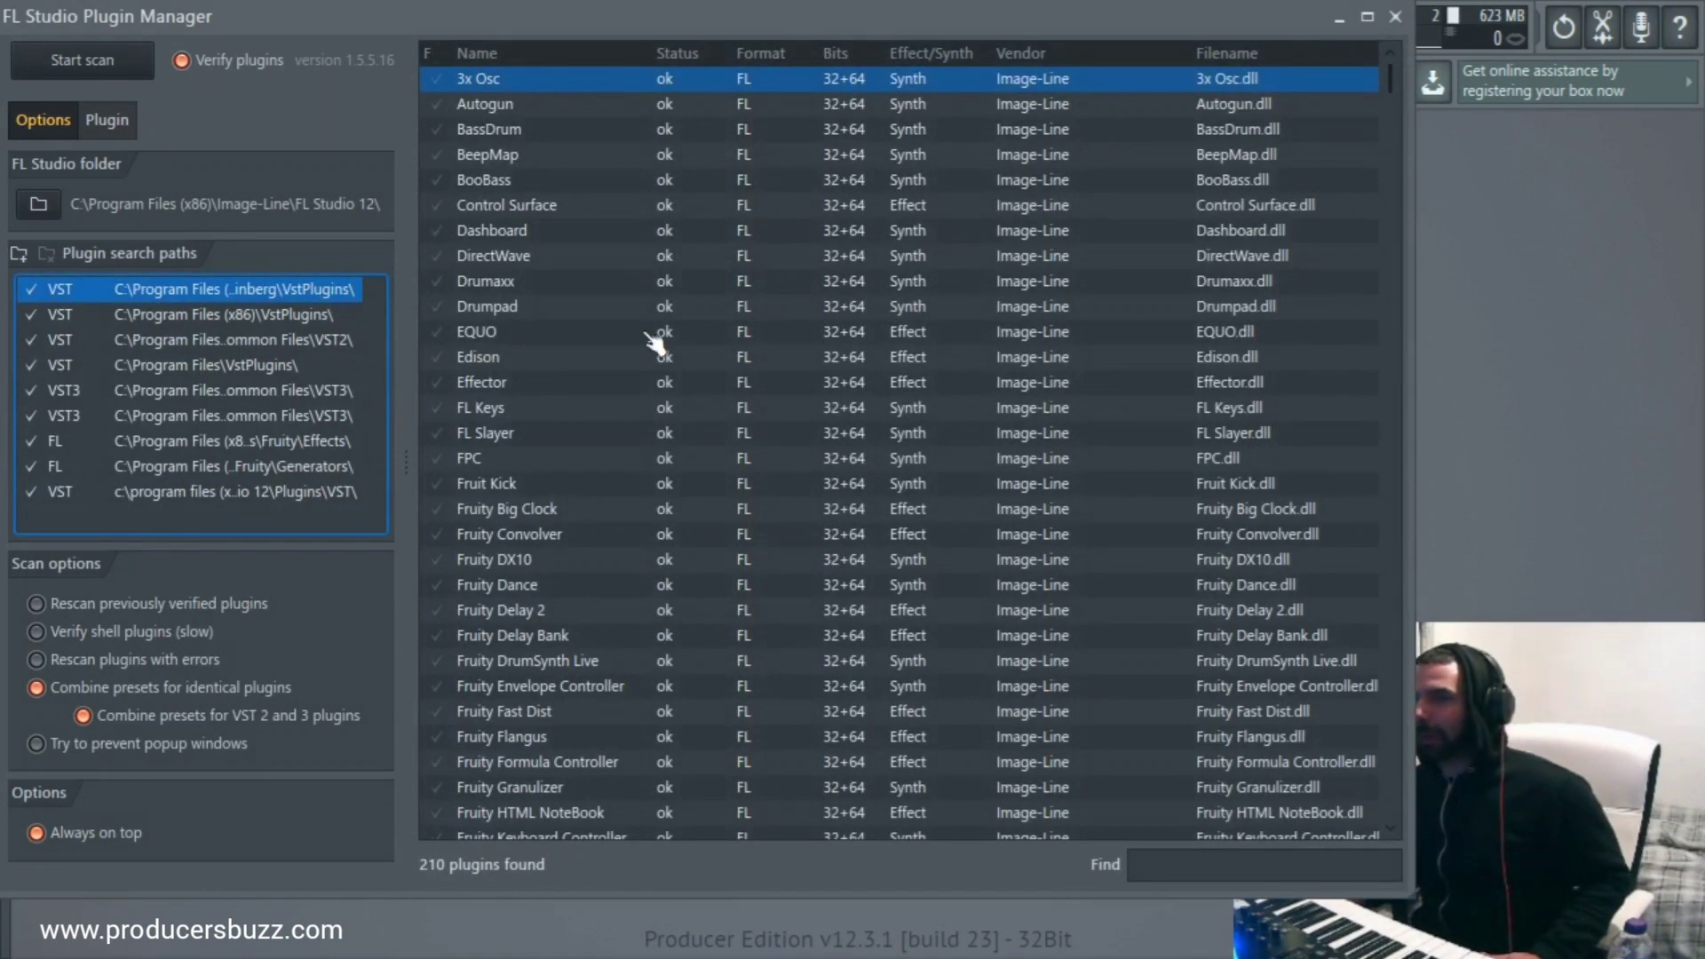
scroll(1202, 506, down, 20)
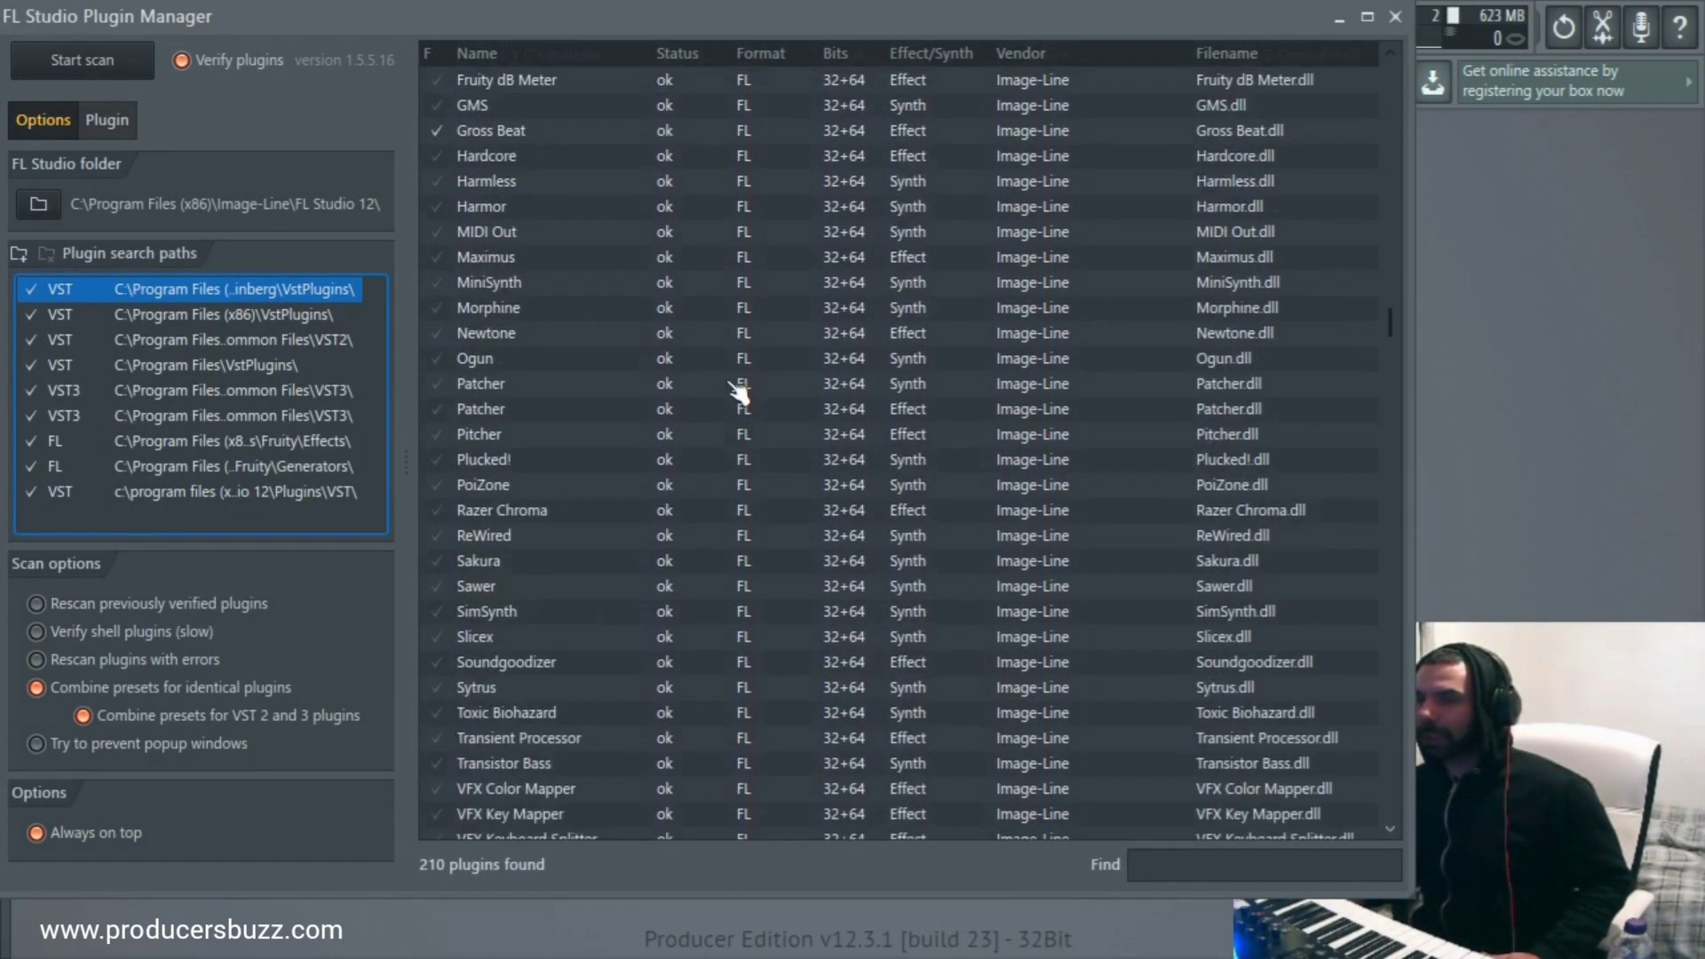
scroll(739, 390, down, 7)
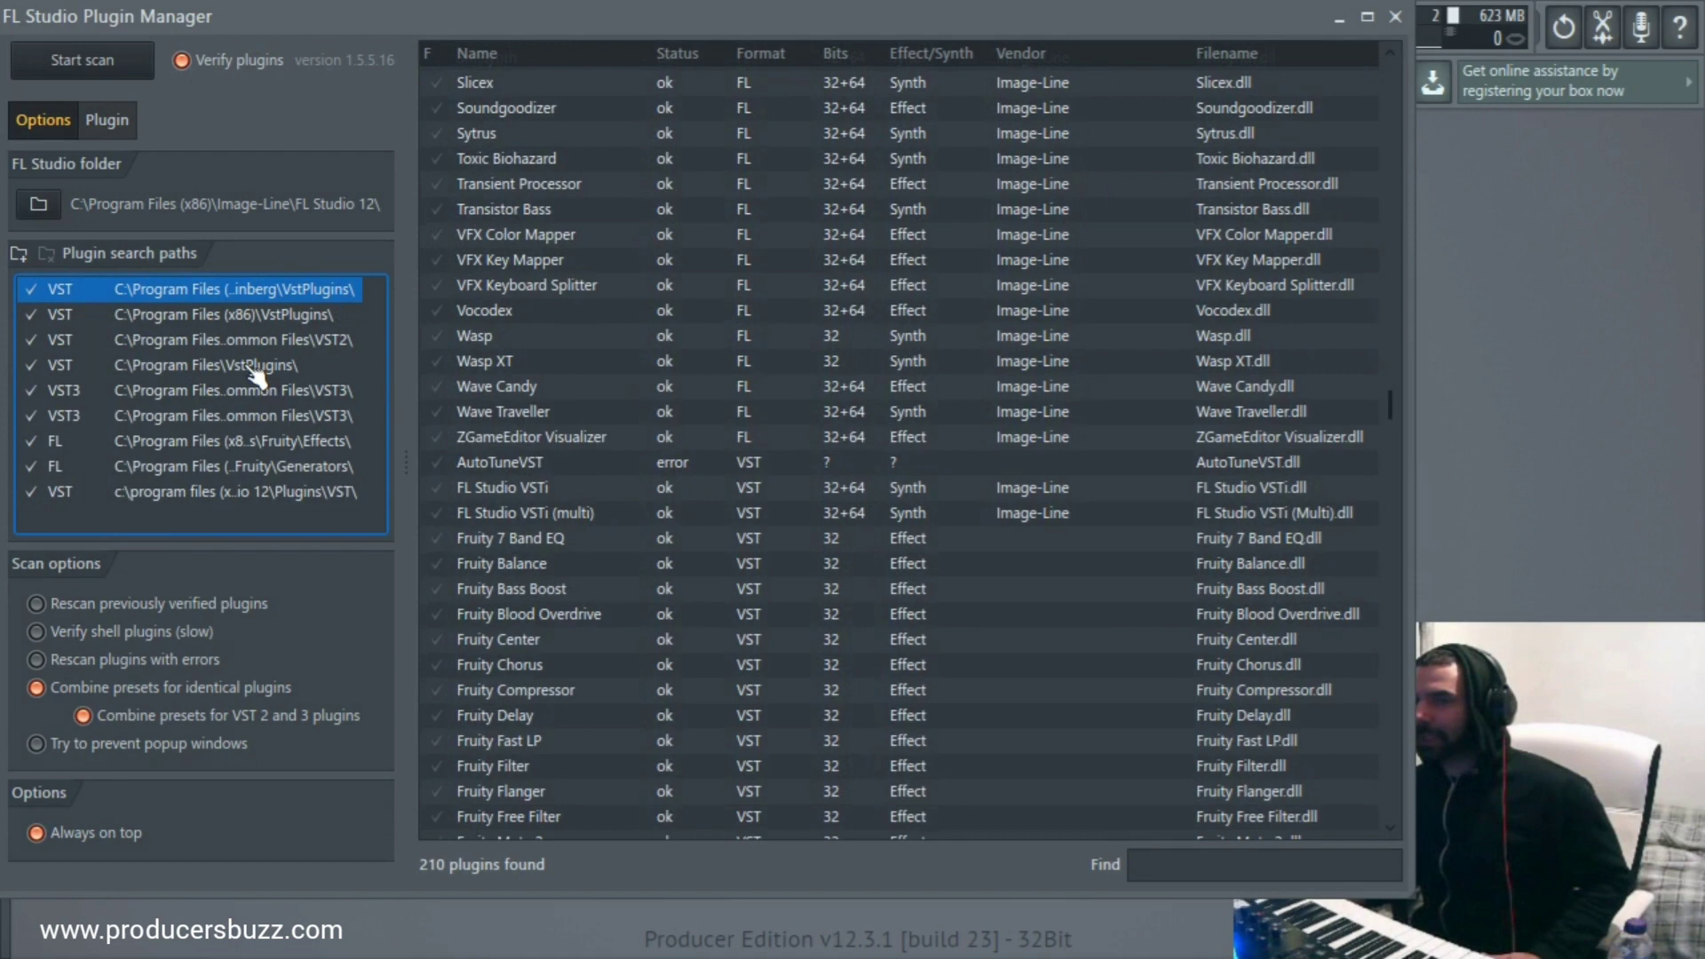
click(87, 60)
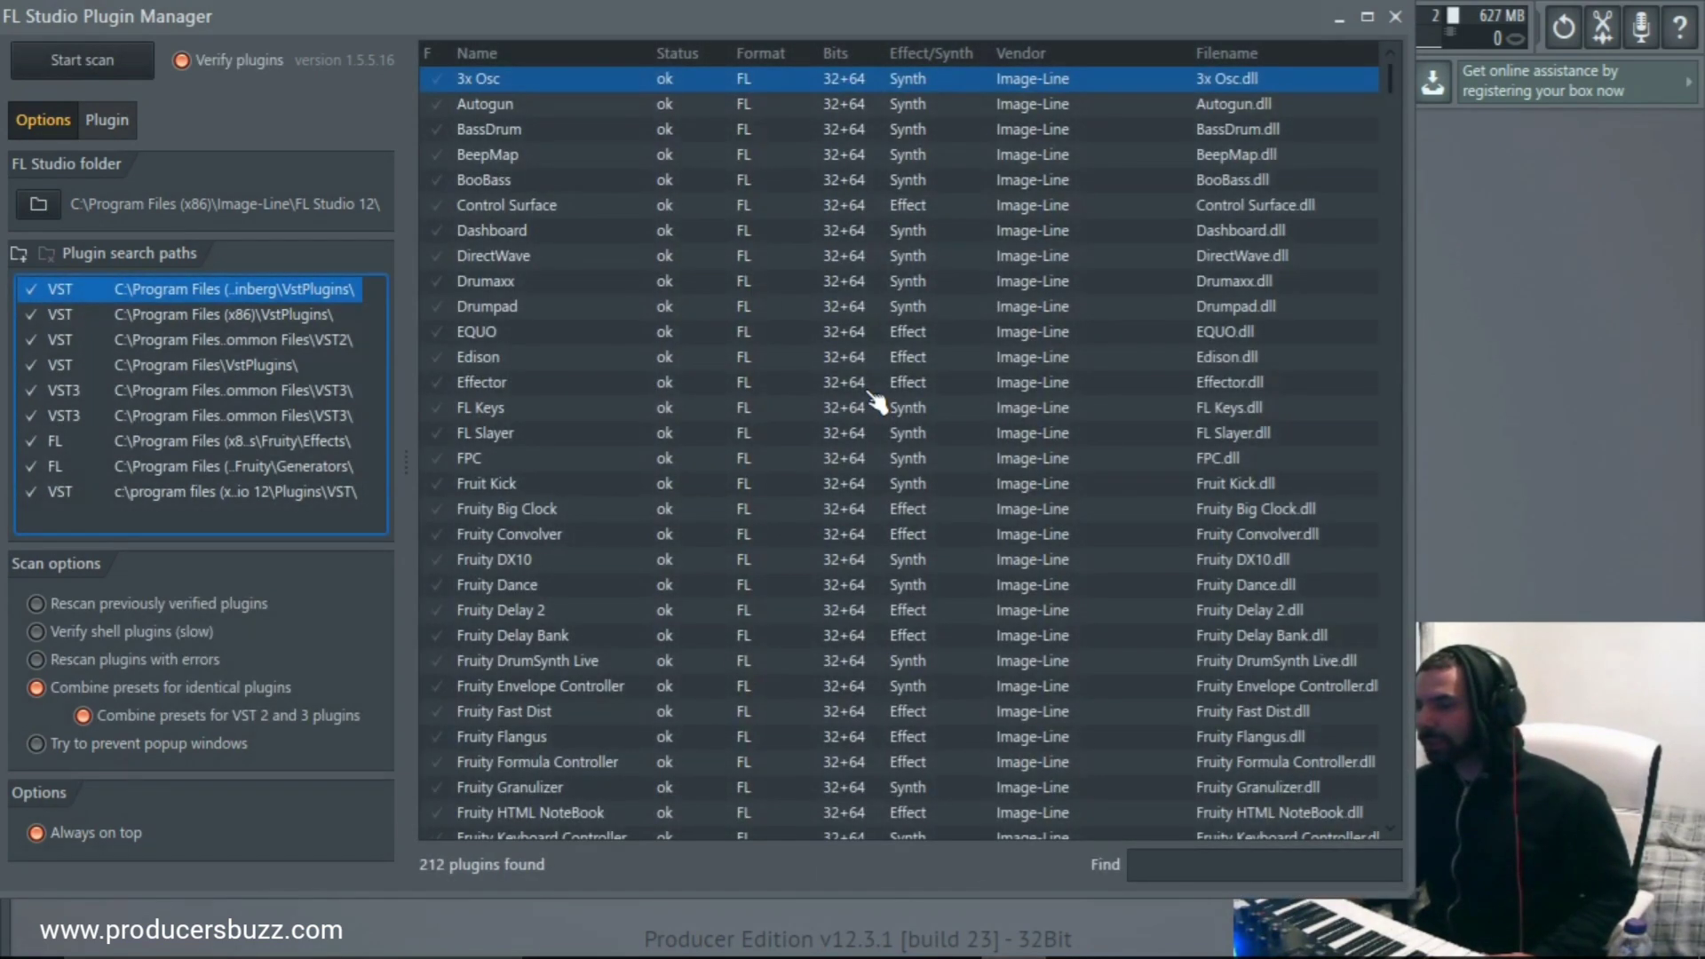
scroll(901, 400, down, 10)
scroll(1081, 282, down, 15)
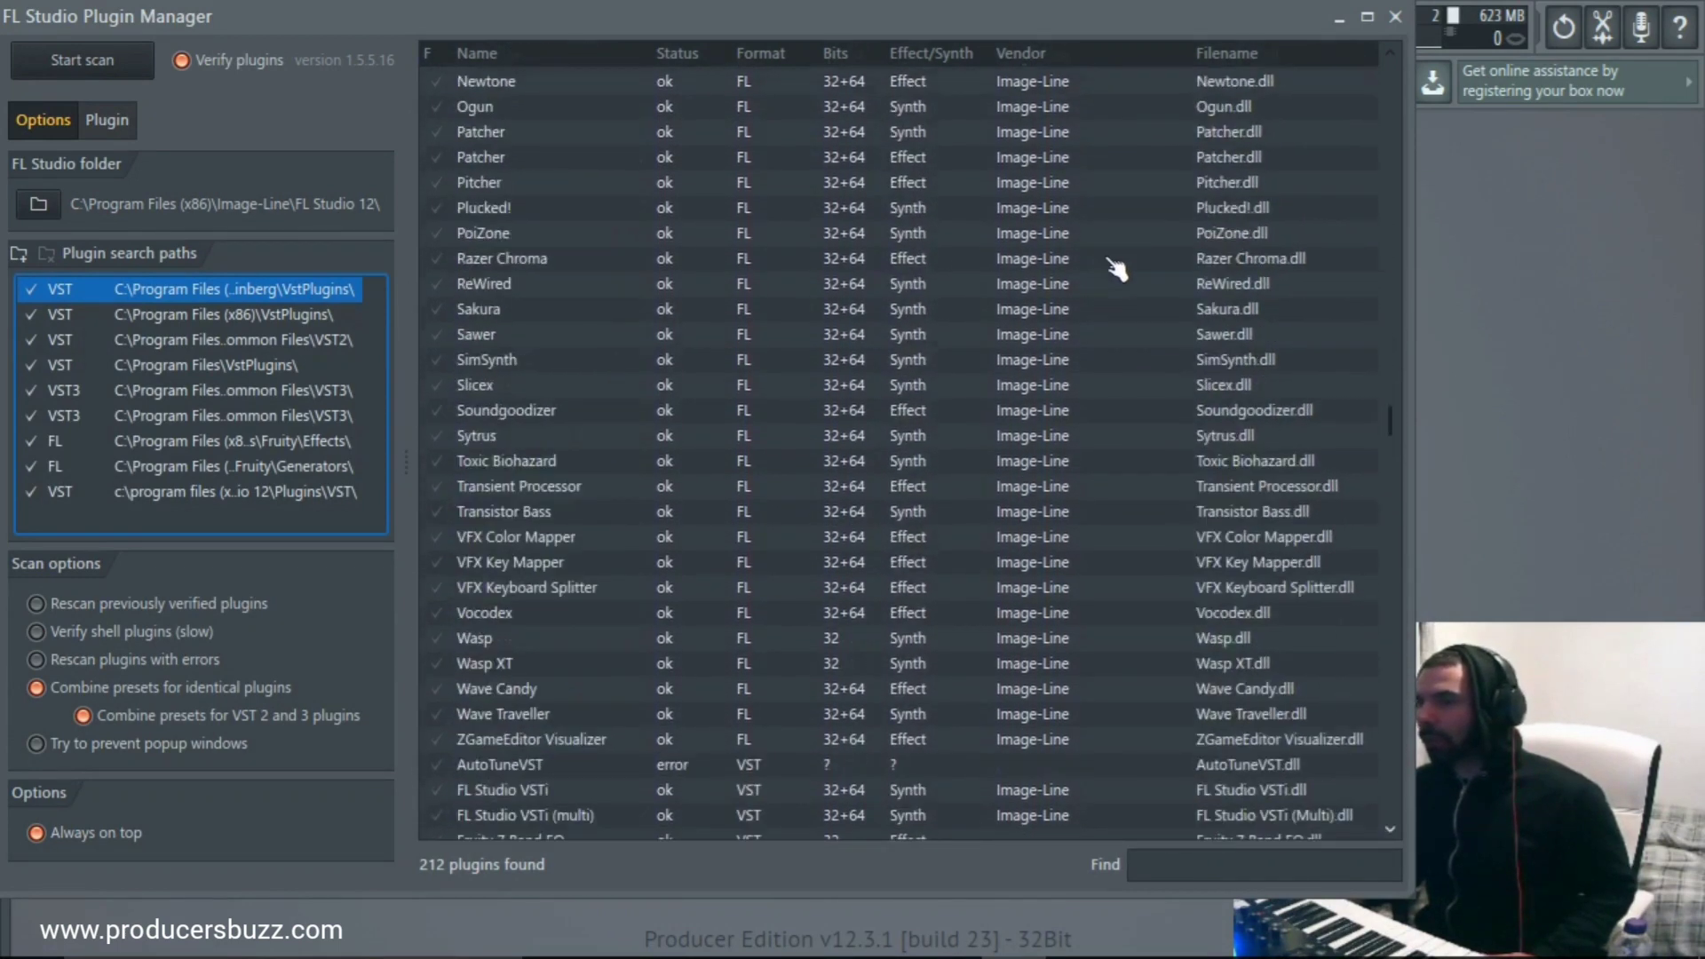
scroll(1074, 274, up, 5)
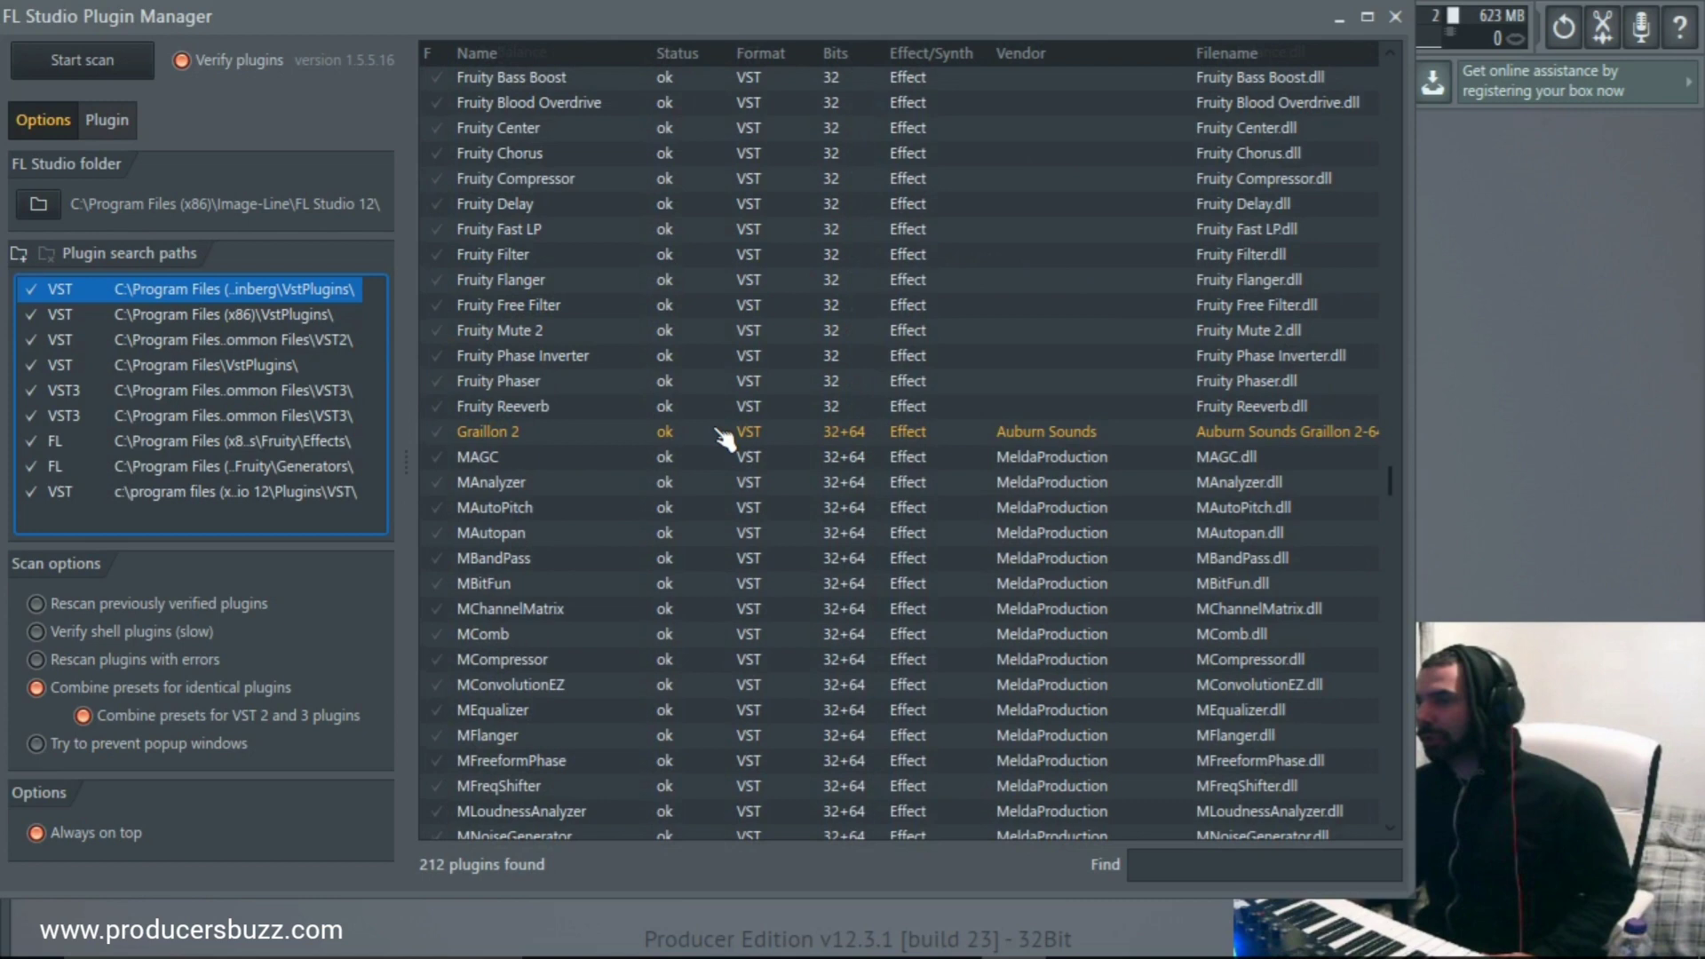
scroll(559, 408, down, 7)
scroll(551, 392, up, 9)
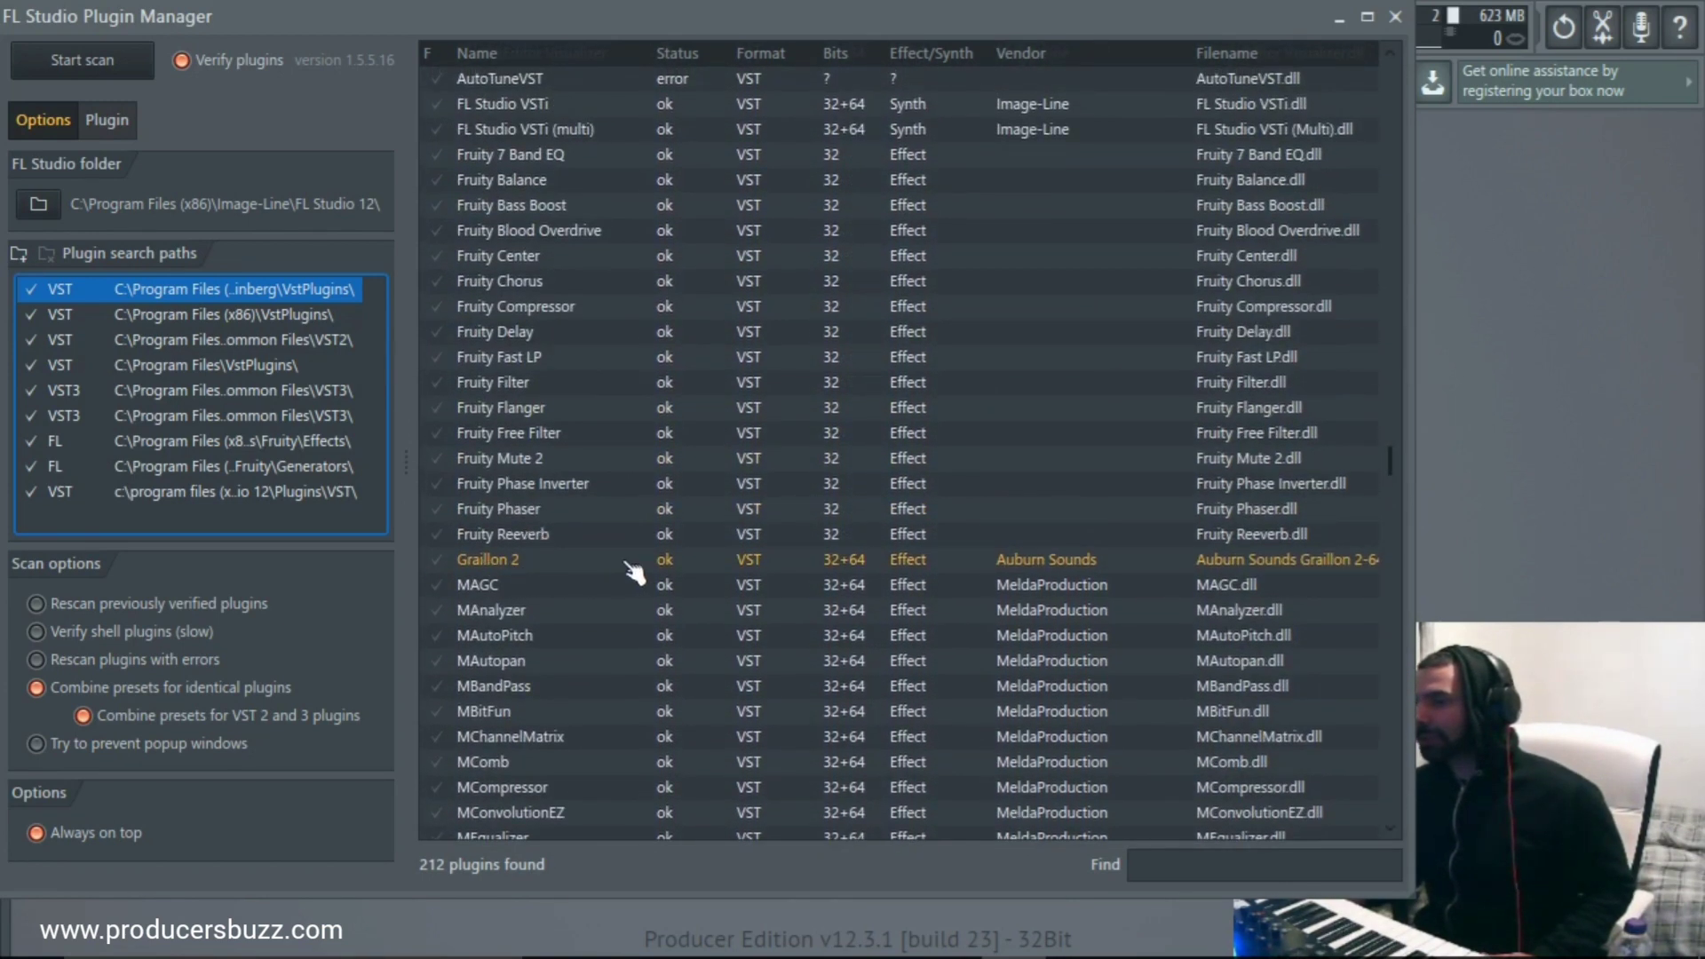
scroll(941, 453, down, 20)
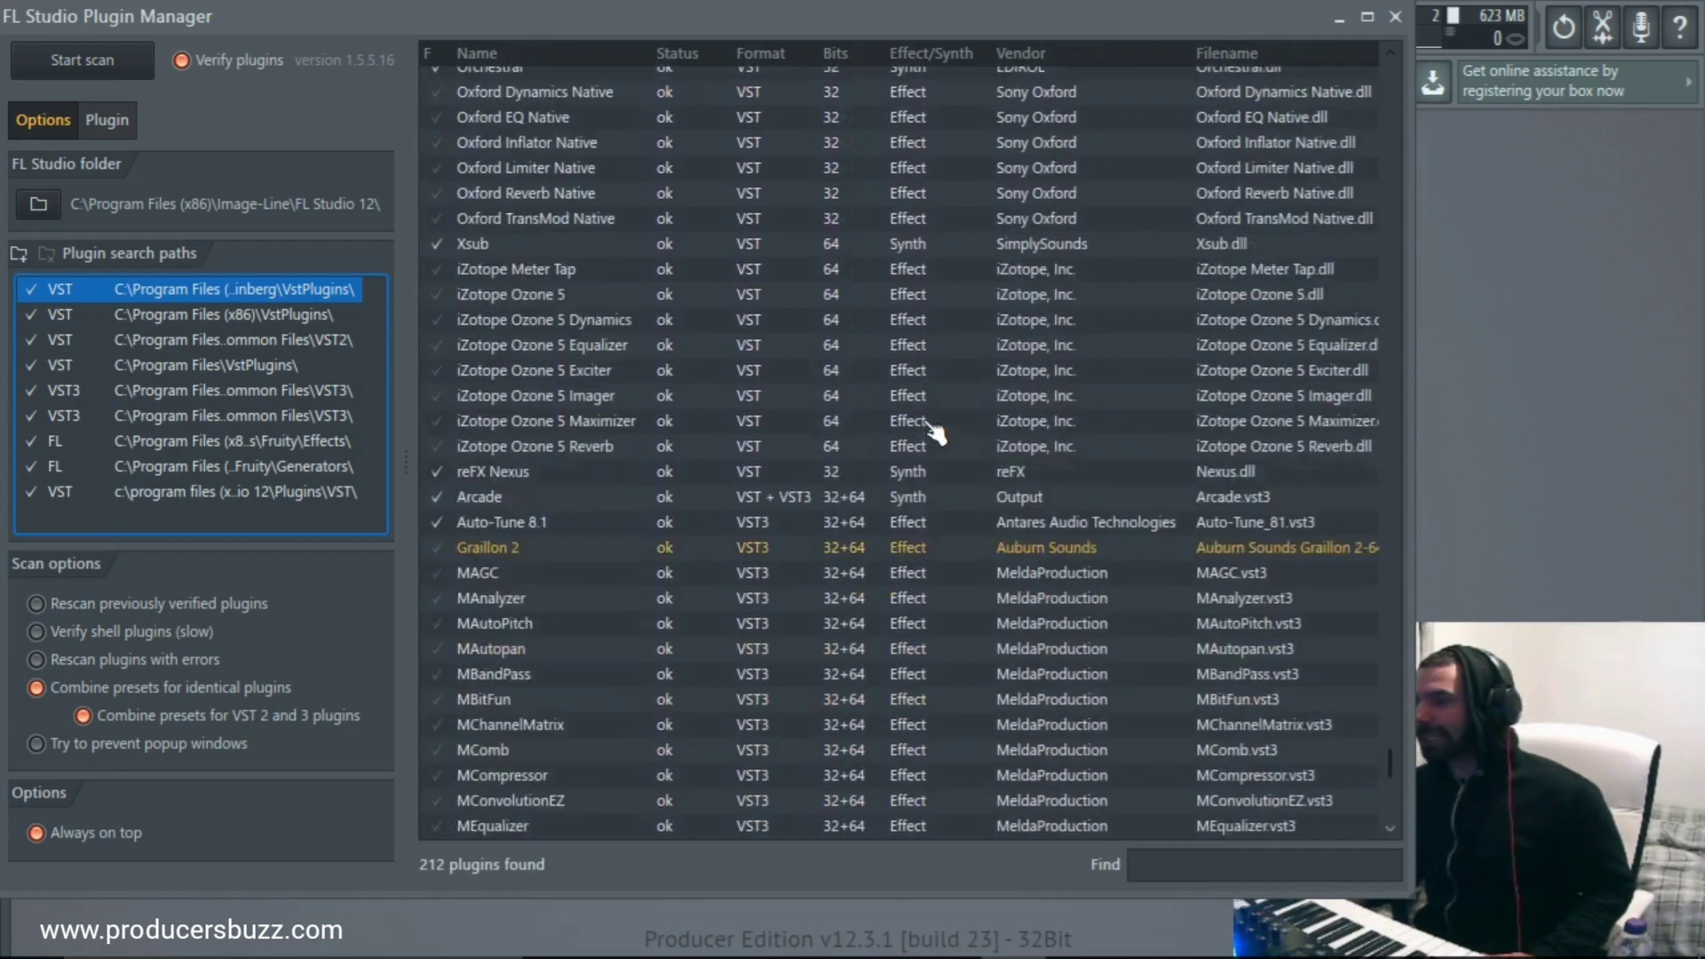
scroll(936, 435, down, 8)
scroll(932, 431, up, 5)
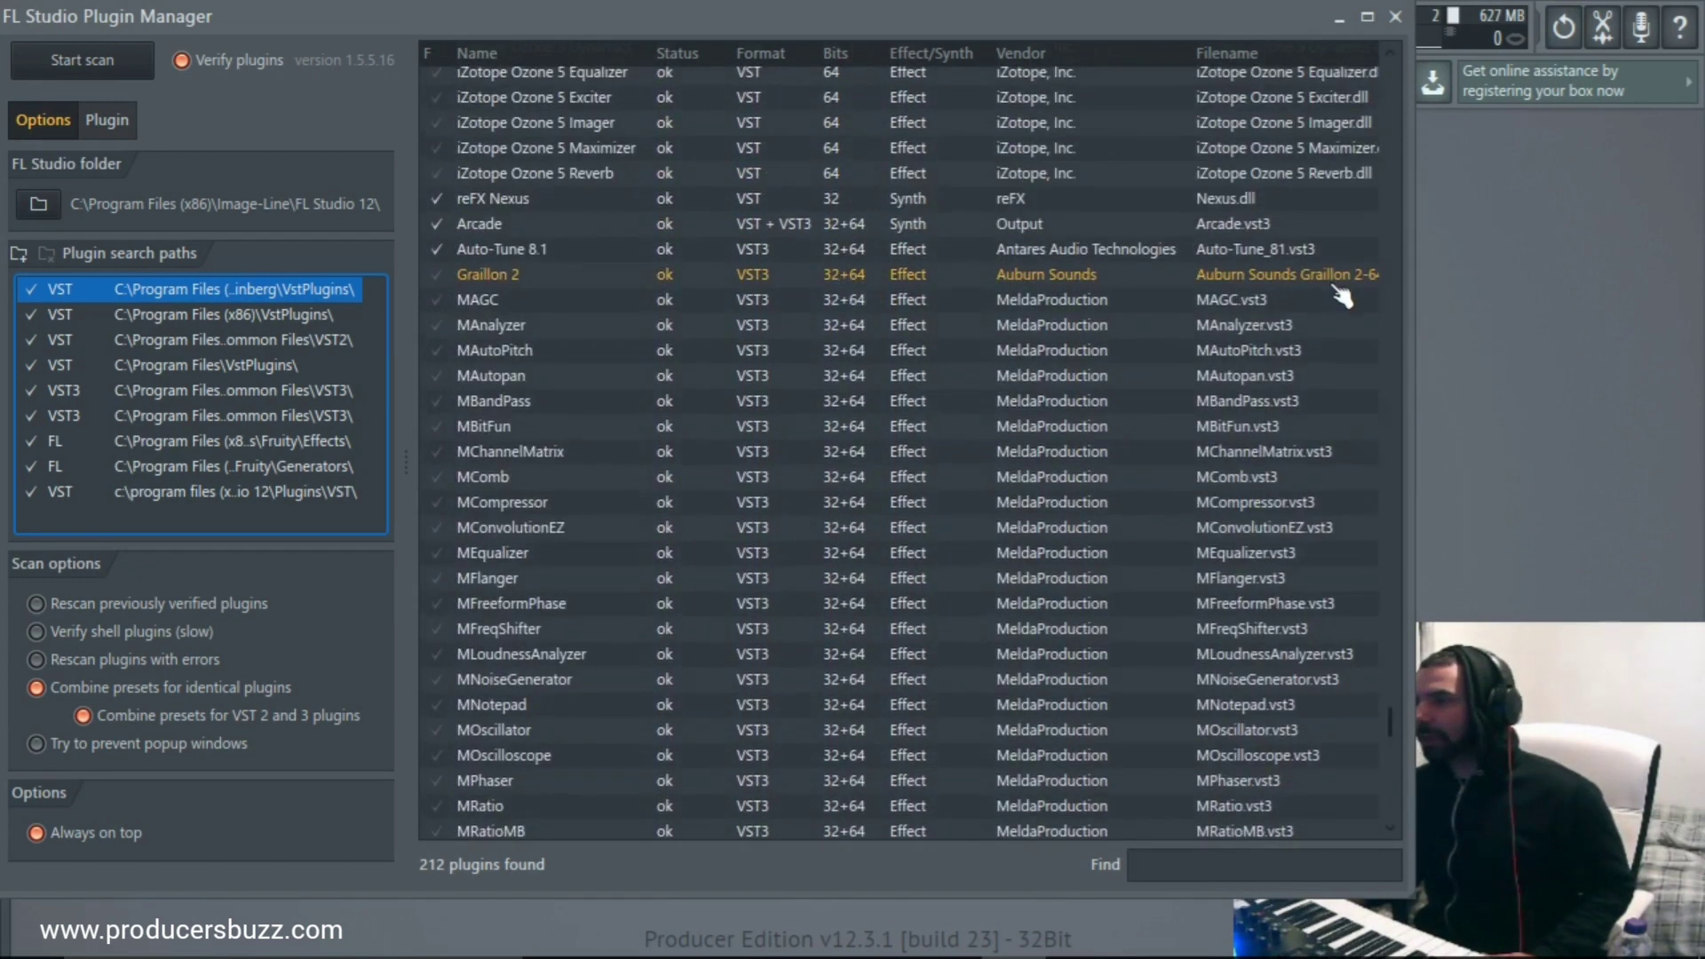
scroll(689, 301, up, 20)
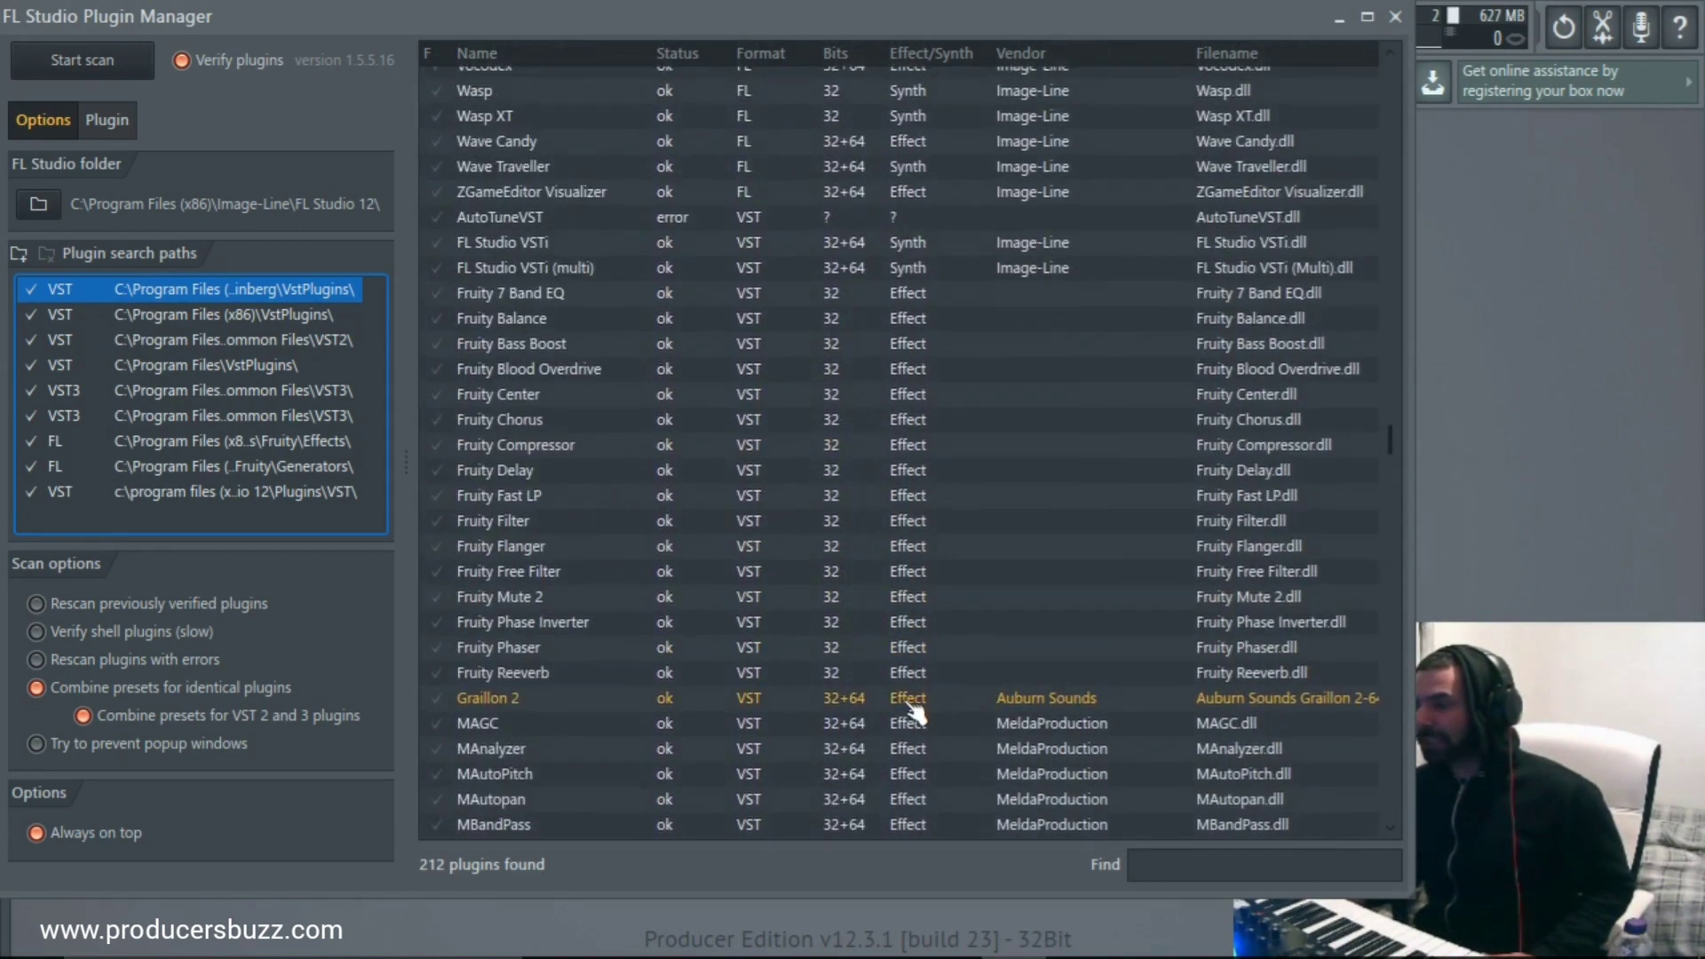
scroll(952, 710, down, 20)
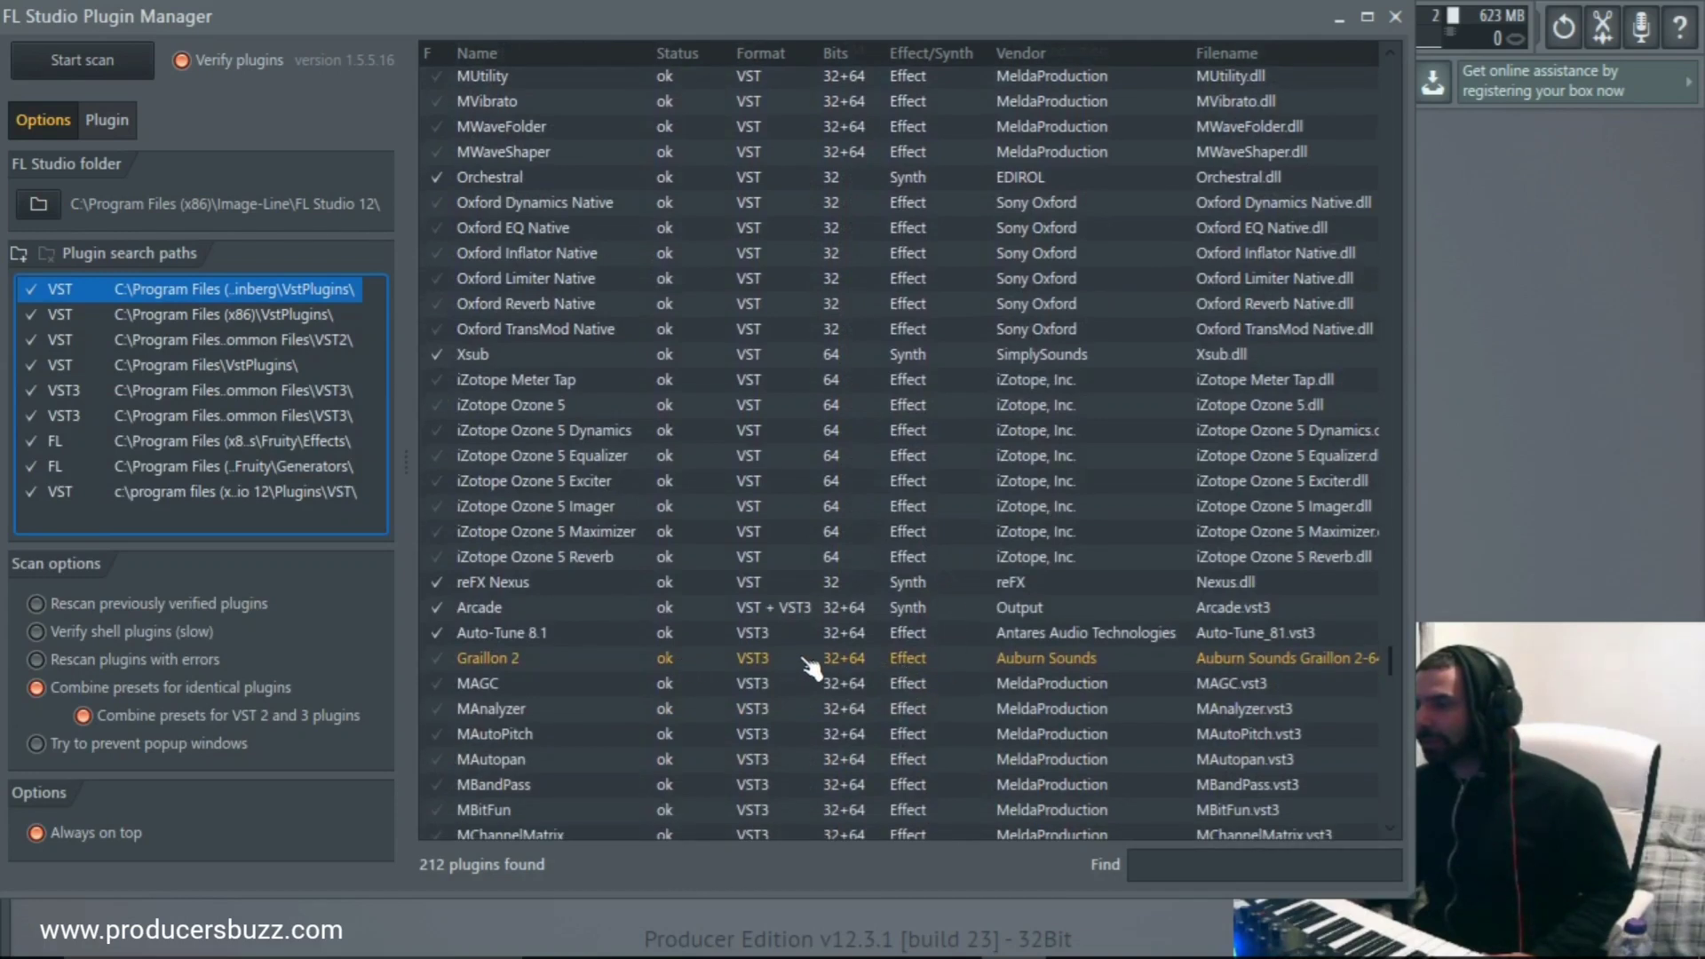
scroll(924, 609, down, 13)
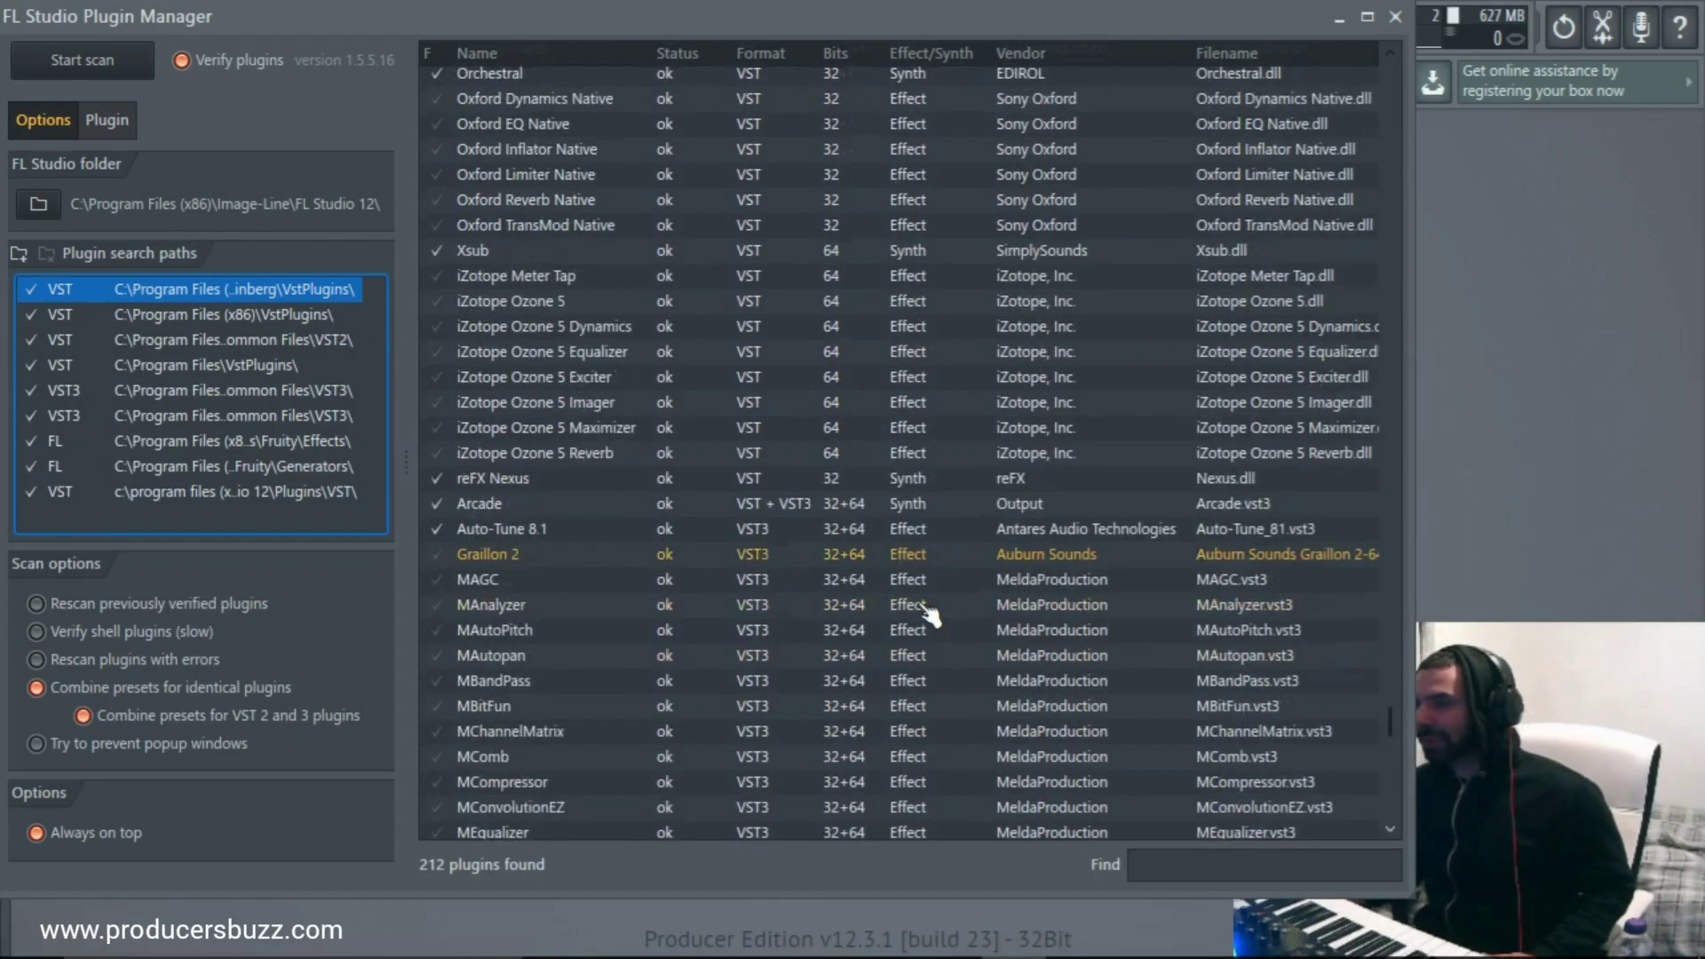
Step: Close the Plugin Manager, select Insert 10, and pick Graillon 2 for its Slot 2
click(1396, 16)
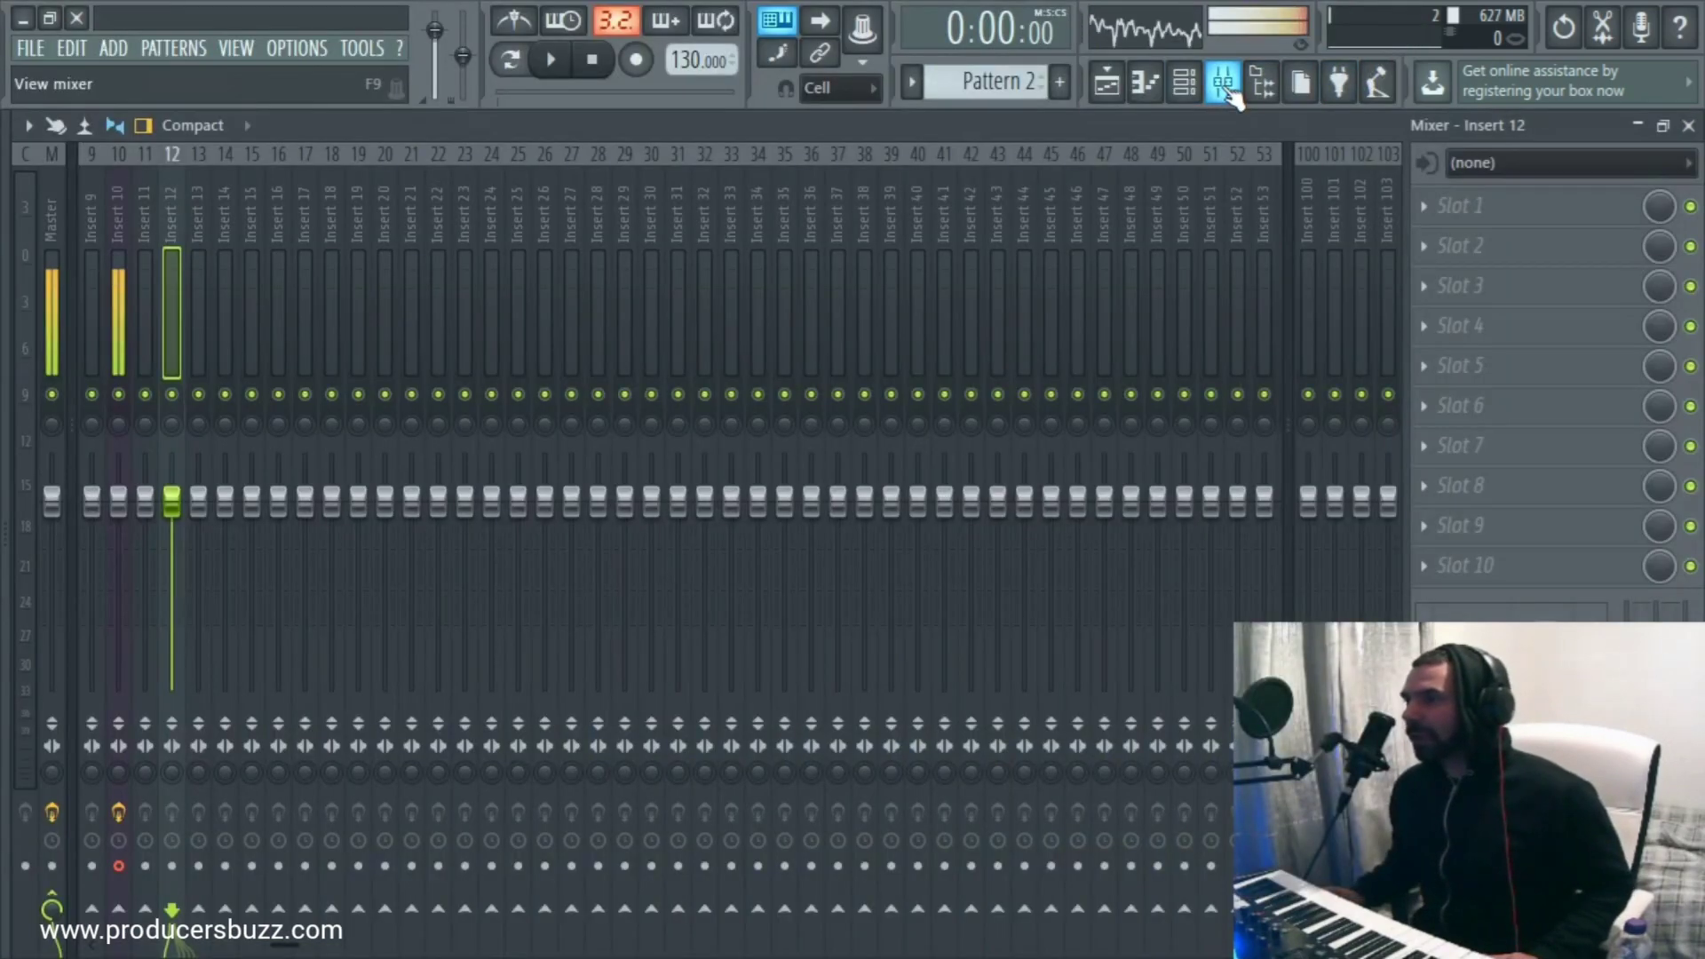
click(129, 222)
click(1509, 206)
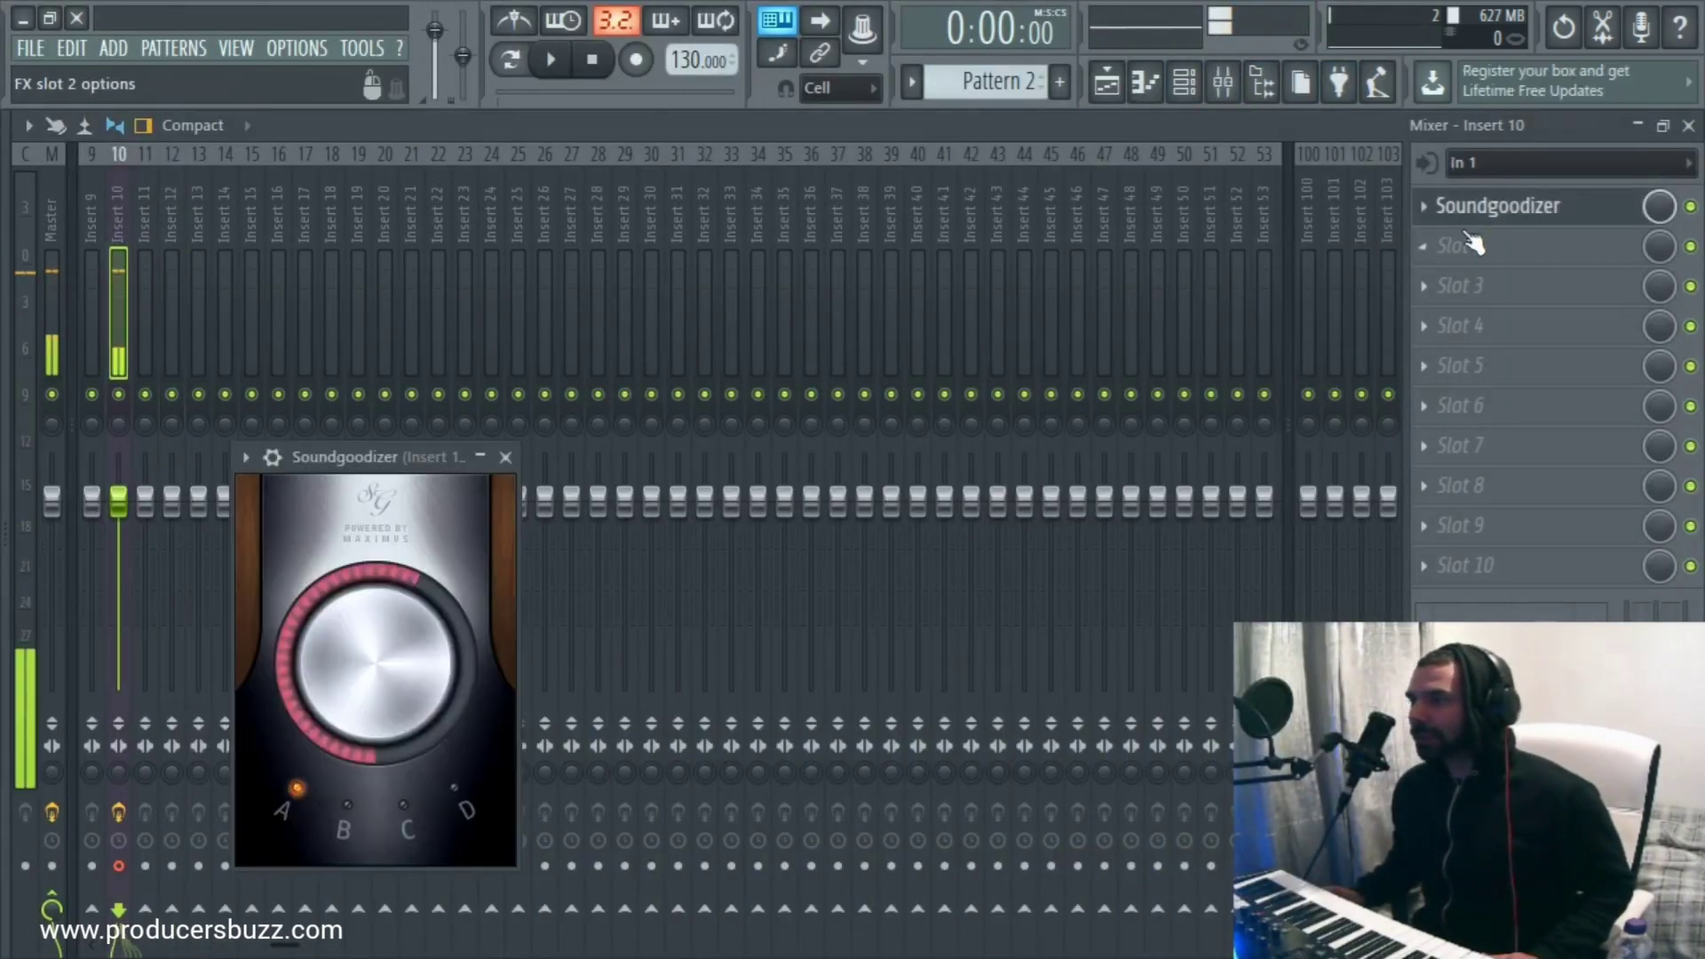
click(1458, 249)
click(1309, 43)
scroll(742, 540, down, 20)
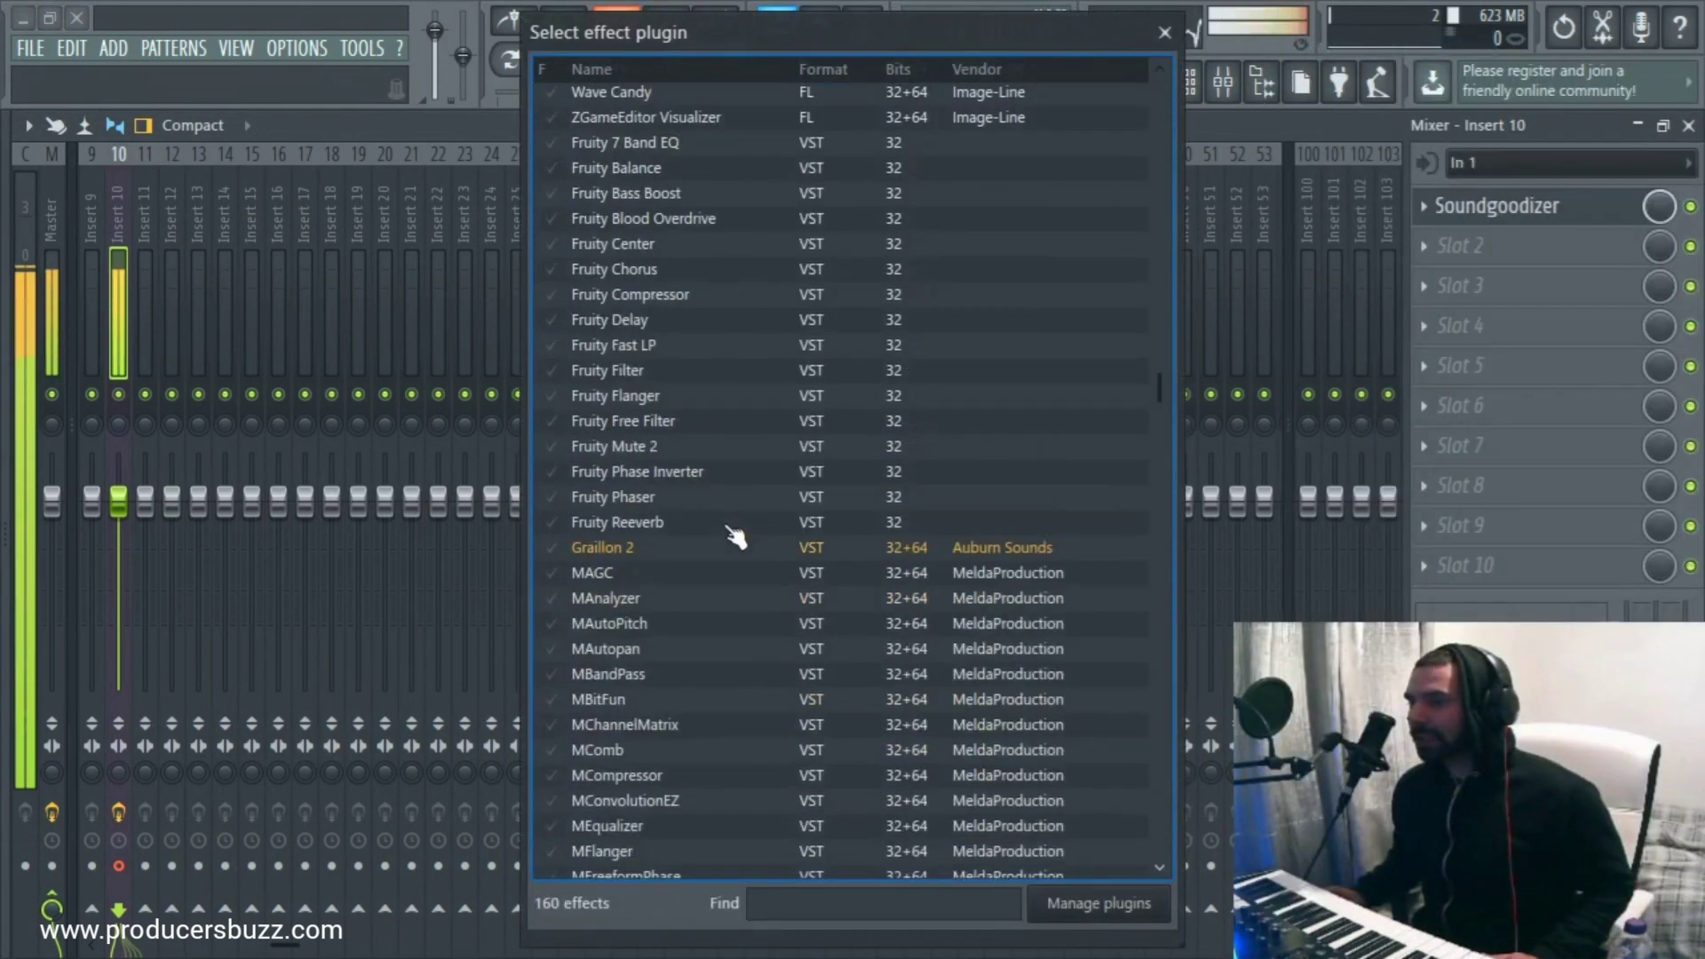
scroll(648, 280, up, 4)
double_click(622, 256)
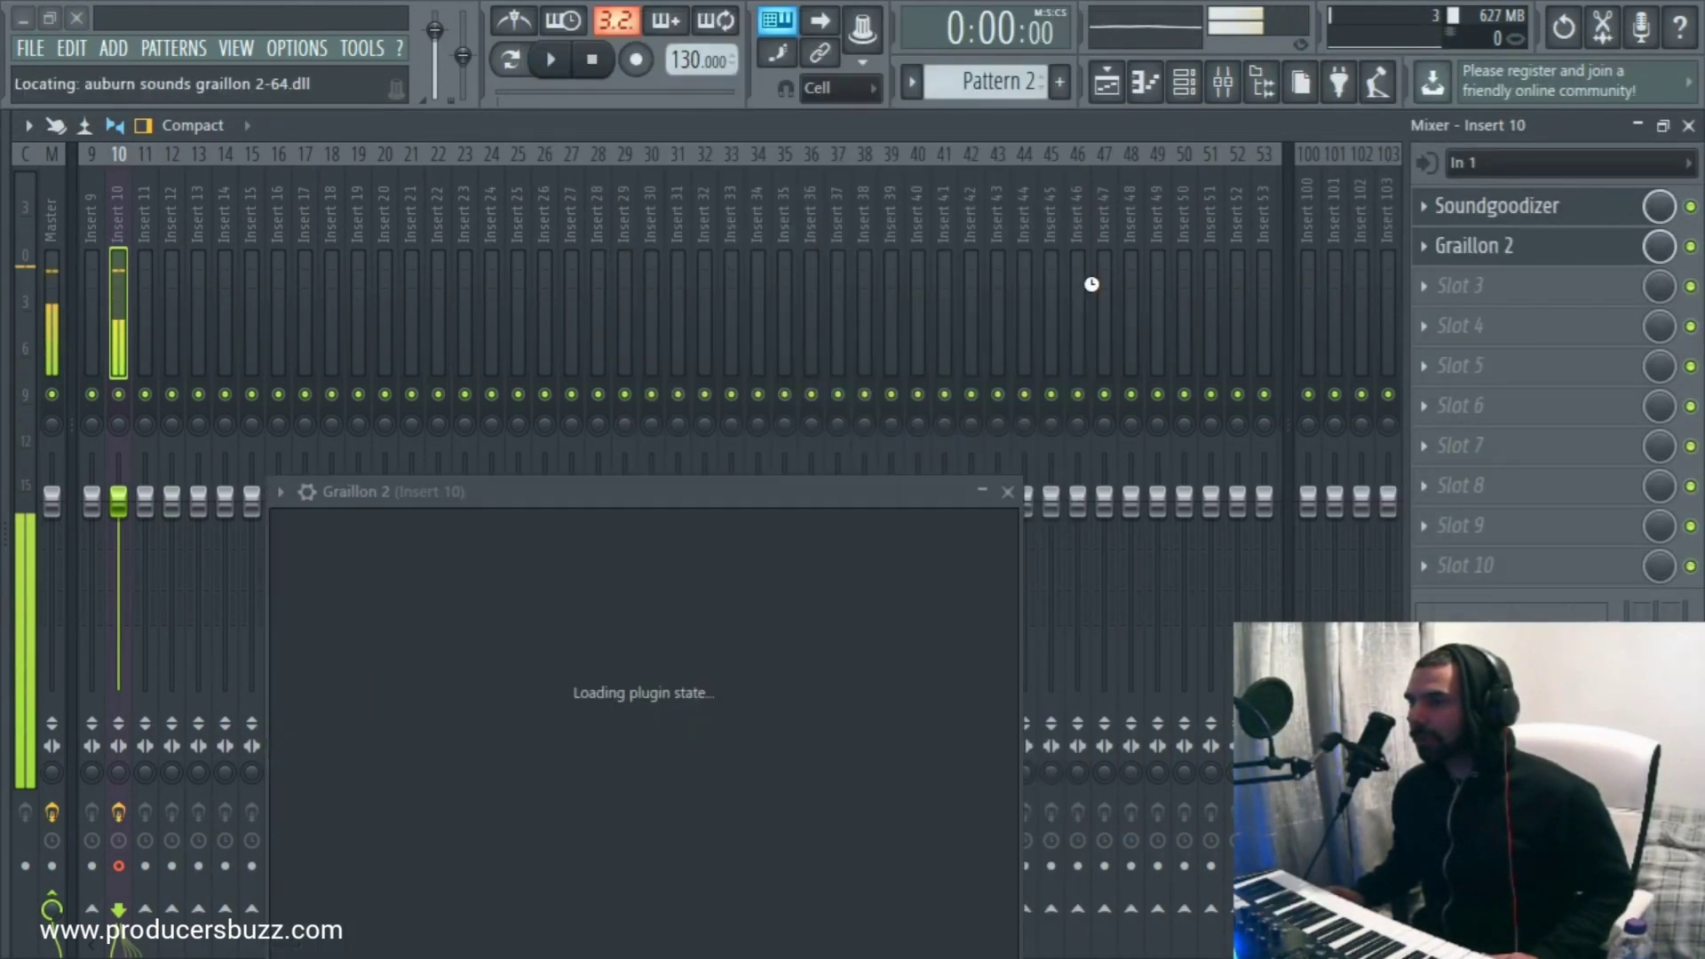
Step: Raise the Graillon 2 window into view and turn its Pitch-Shift knob
drag(838, 492, 817, 108)
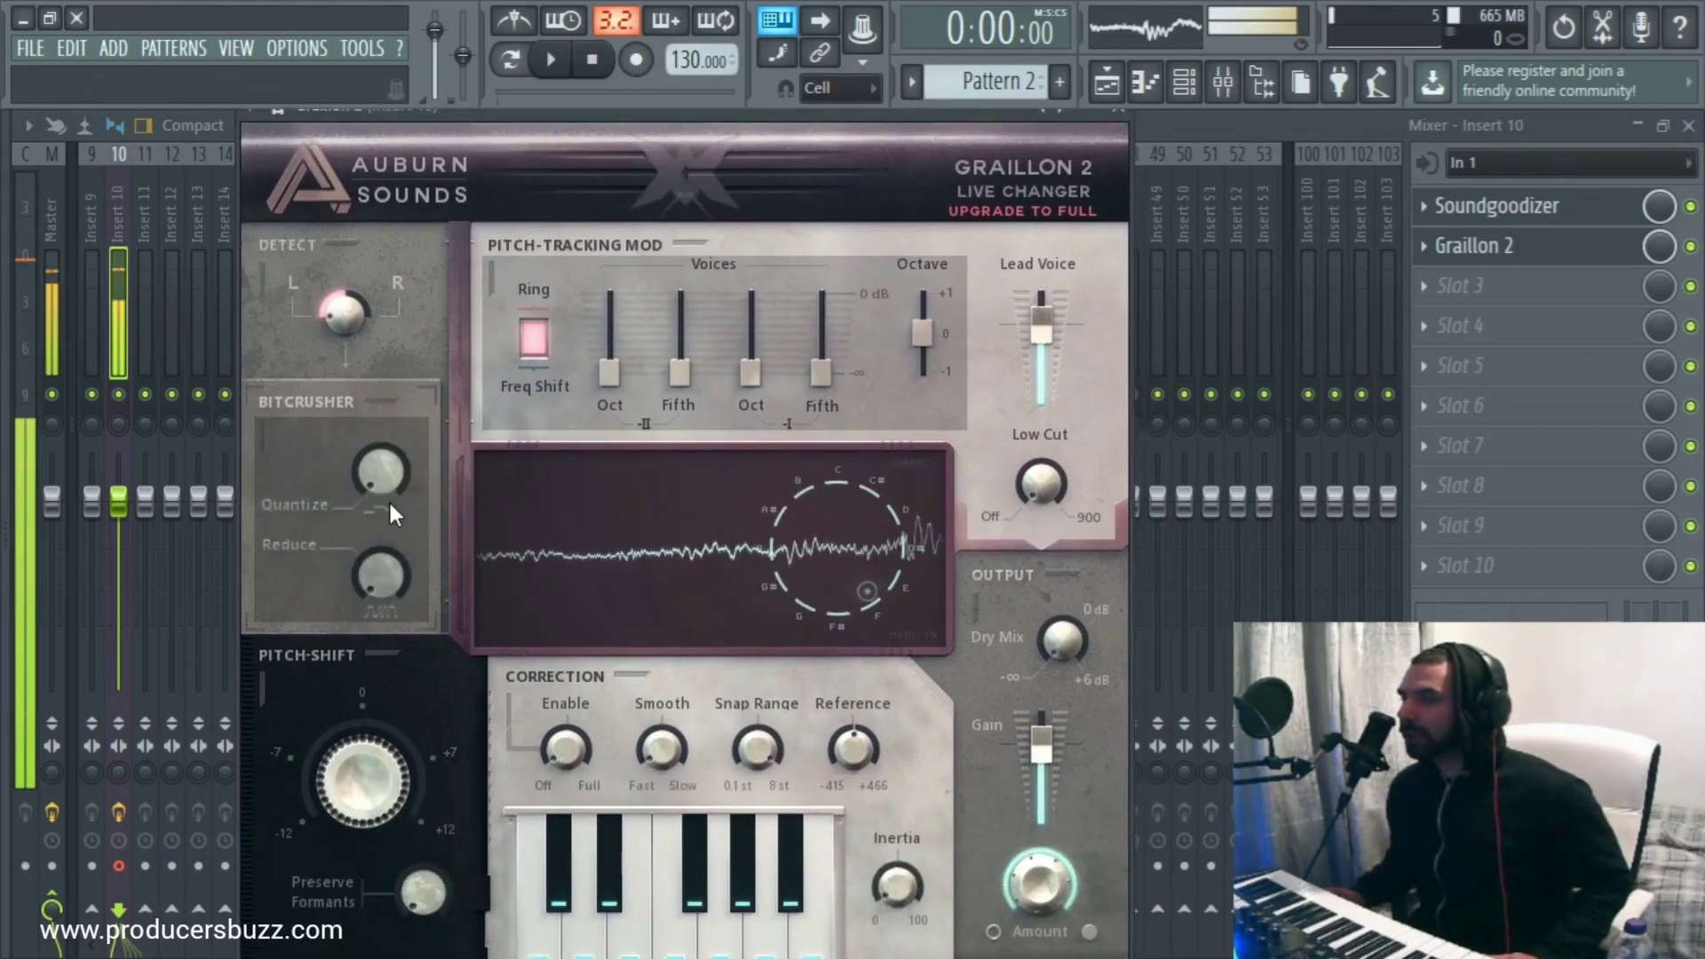
drag(356, 721, 366, 847)
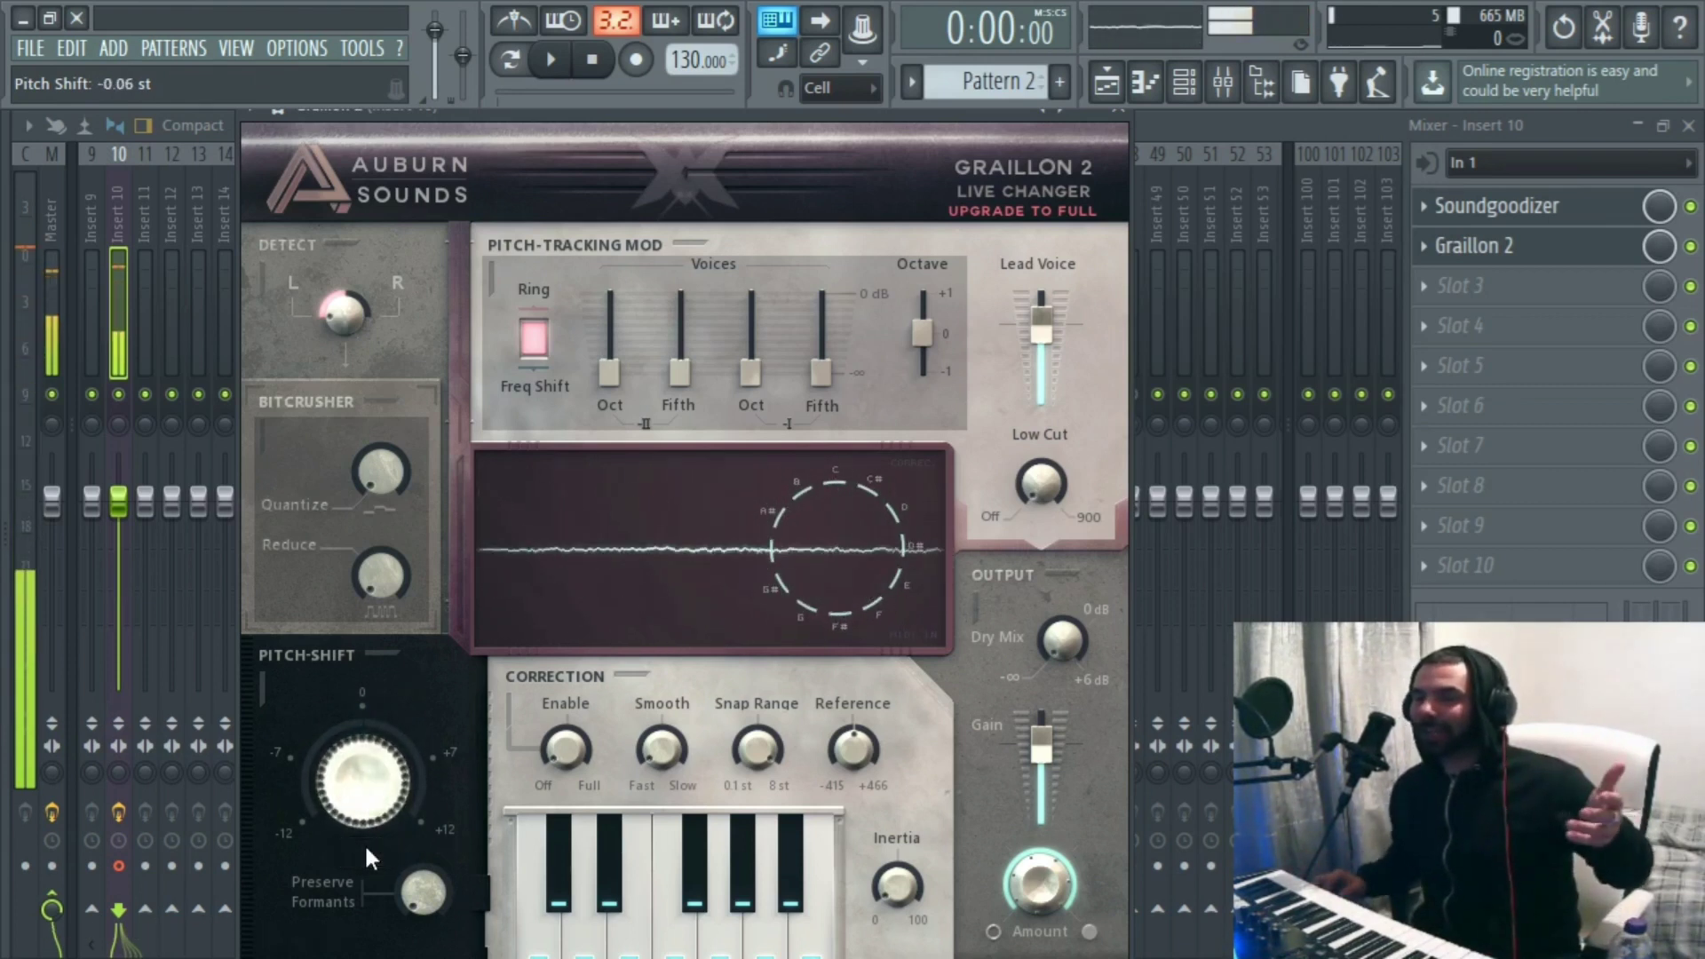